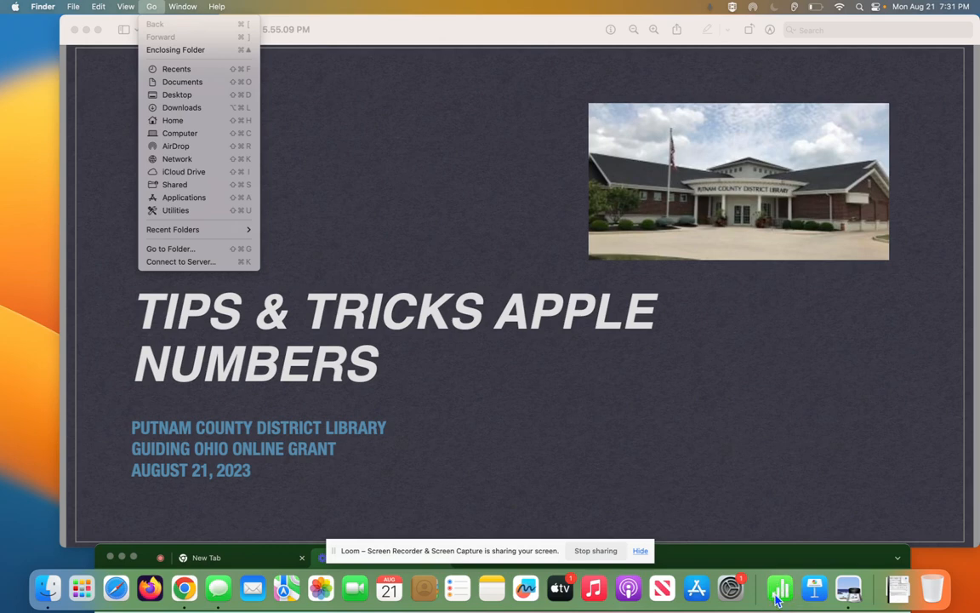
# - Launch Numbers from the Dock and choose File > New to reach the template gallery
pyautogui.click(777, 600)
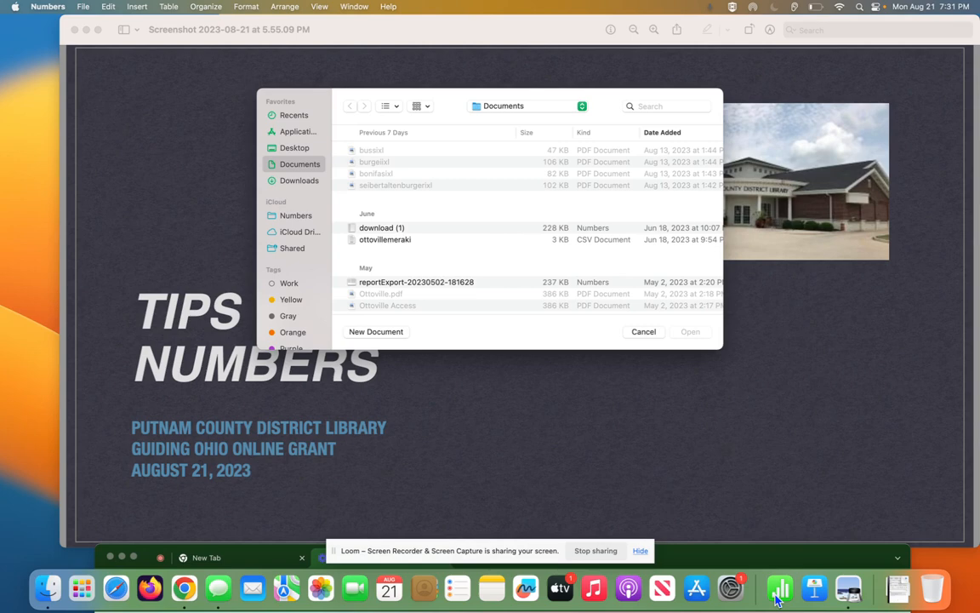
pyautogui.click(82, 7)
pyautogui.click(86, 24)
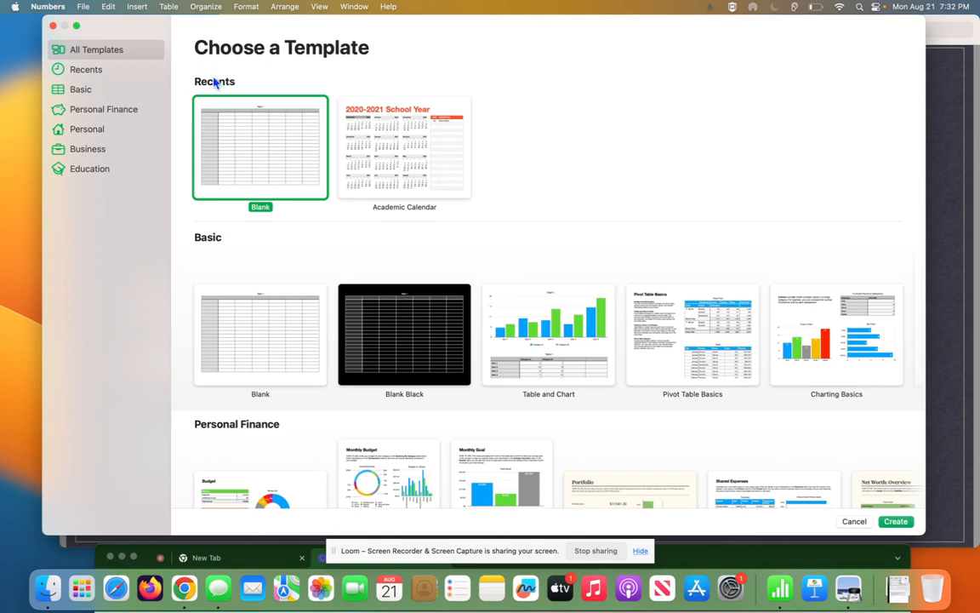
# - Look through the Personal Finance and Personal templates, then create a spreadsheet from Blank
pyautogui.scroll(-5, 406, 241)
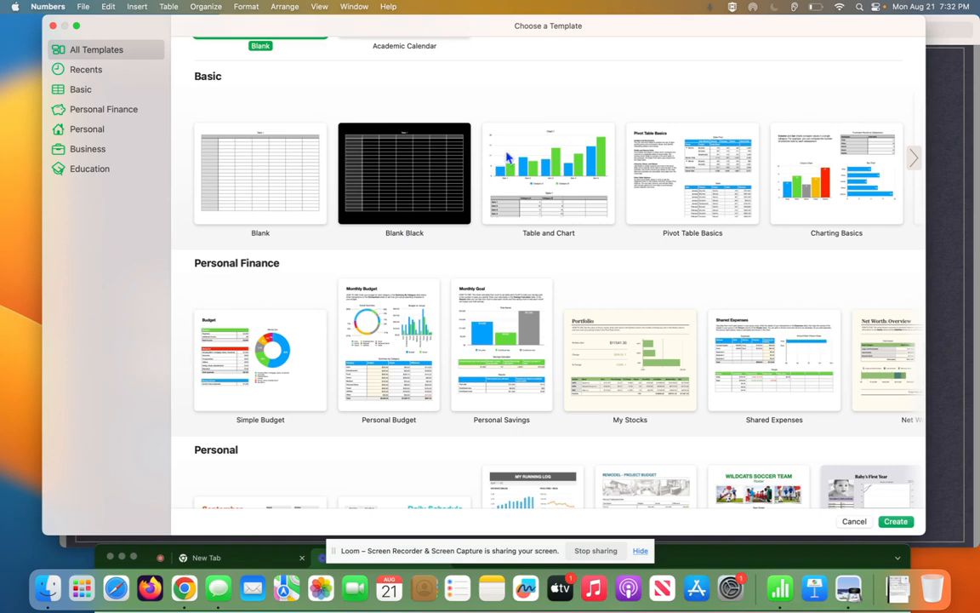
pyautogui.scroll(5, 525, 115)
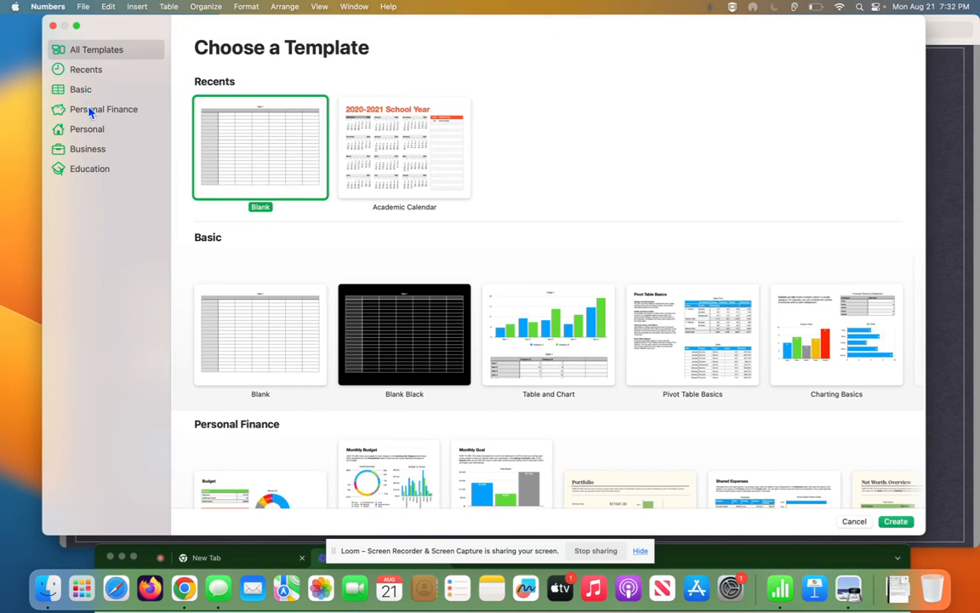
pyautogui.click(89, 111)
pyautogui.click(88, 130)
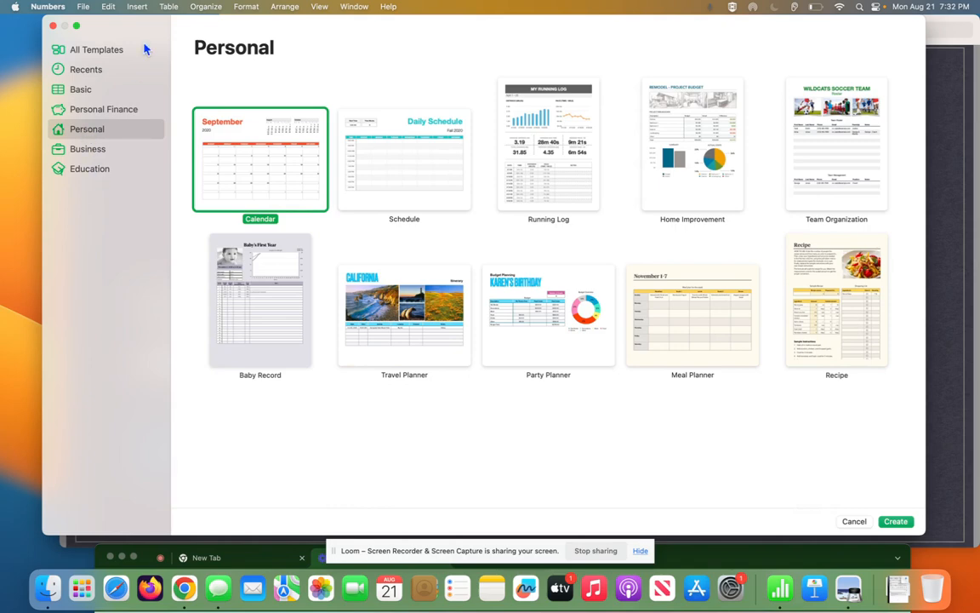
pyautogui.click(101, 53)
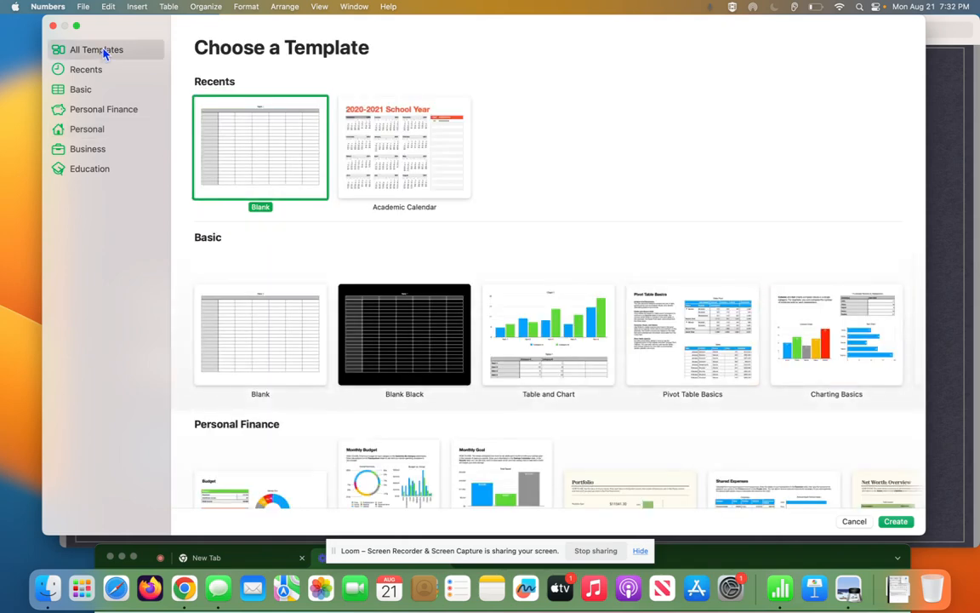
pyautogui.doubleClick(299, 165)
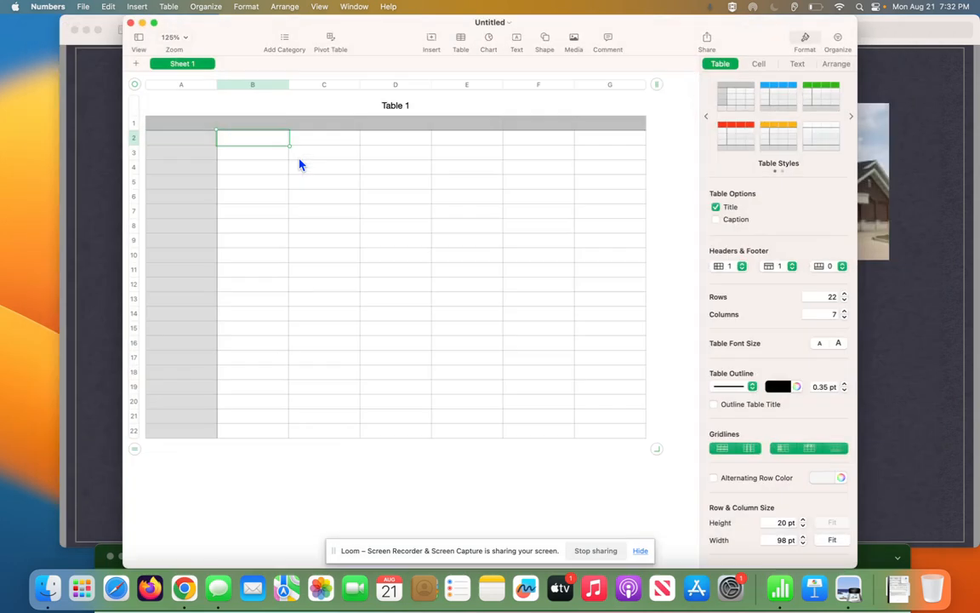
pyautogui.click(85, 8)
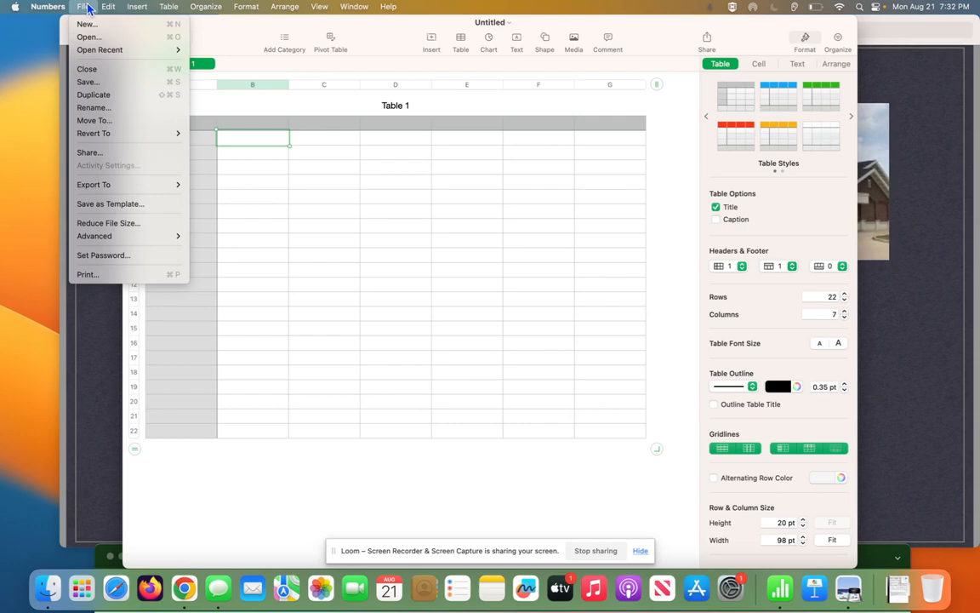
pyautogui.click(85, 8)
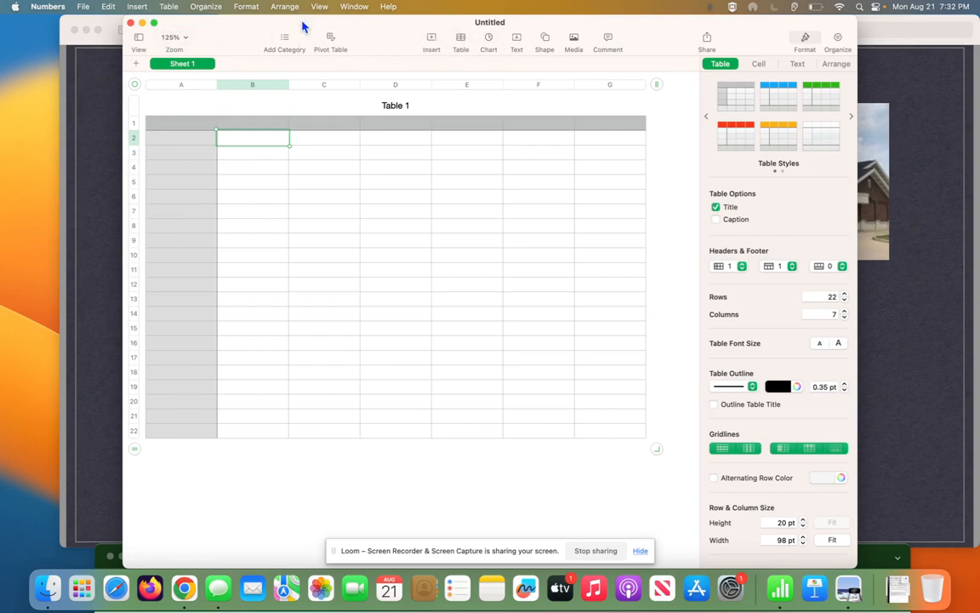
pyautogui.moveTo(303, 27); pyautogui.dragTo(305, 33)
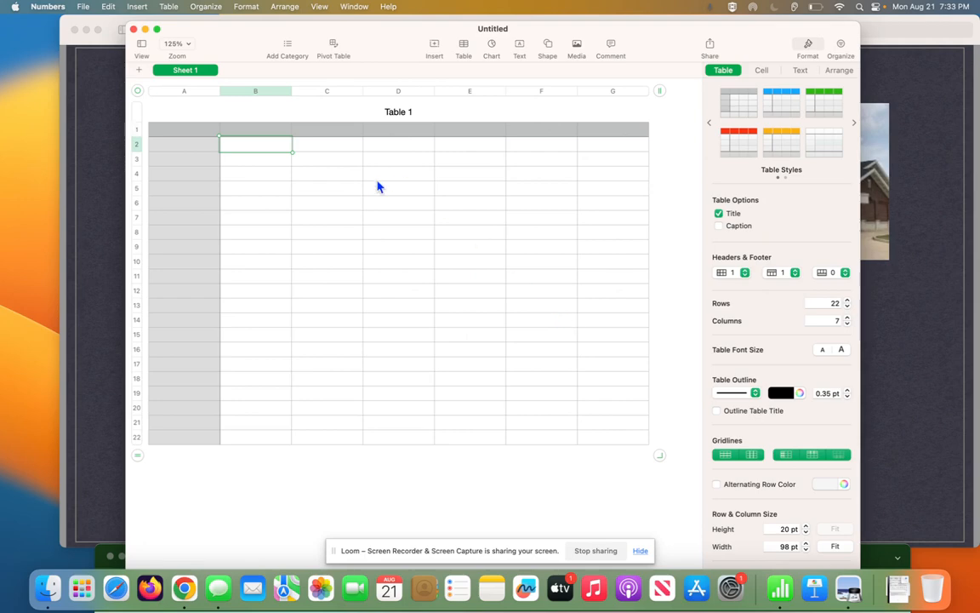
pyautogui.click(187, 45)
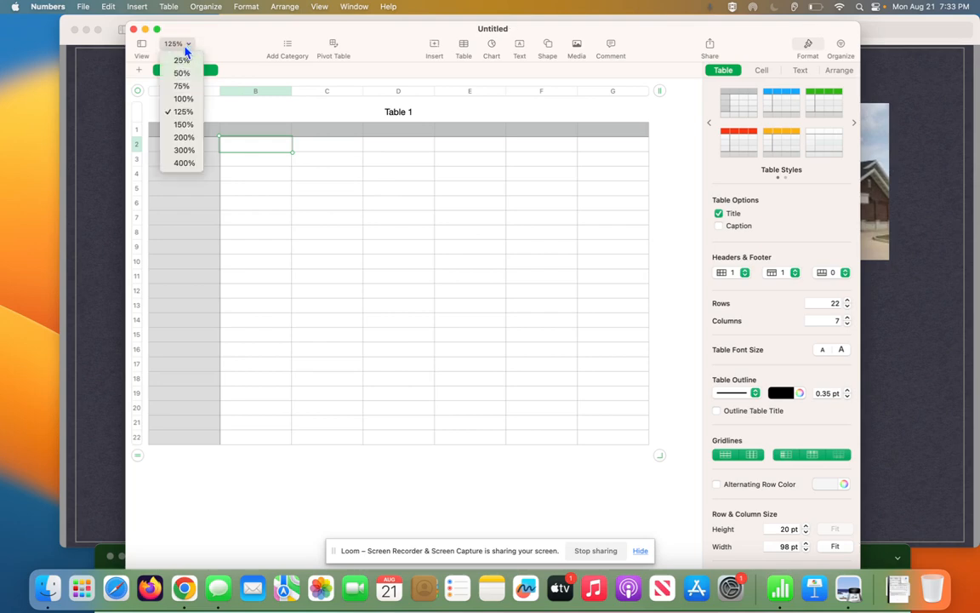
pyautogui.click(181, 125)
pyautogui.click(187, 44)
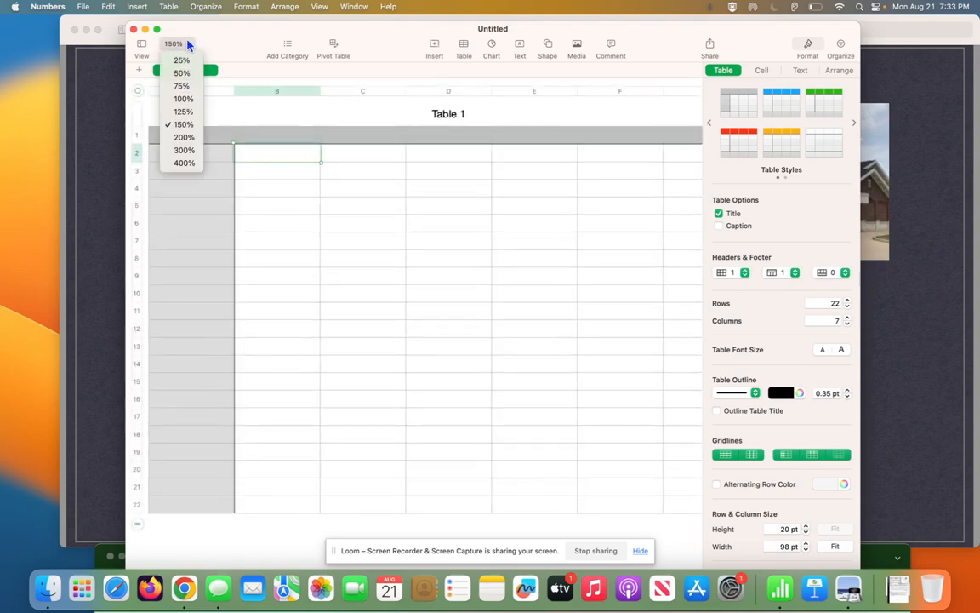
pyautogui.click(180, 119)
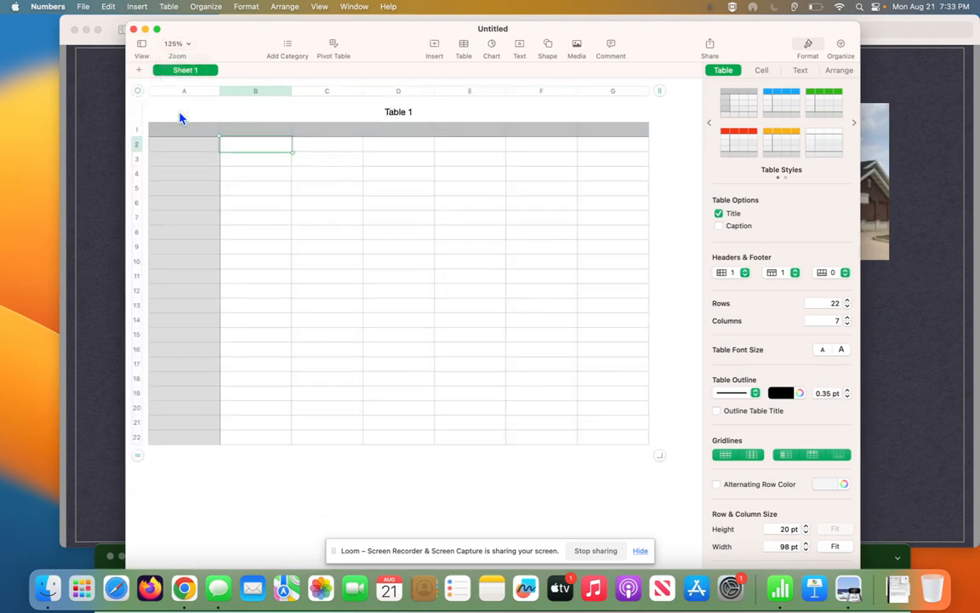
pyautogui.click(142, 49)
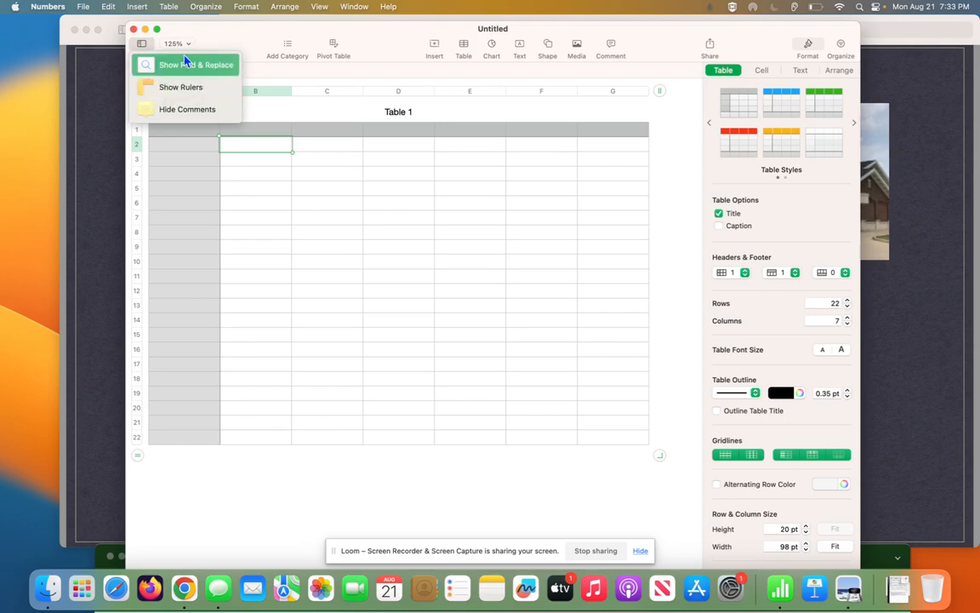
pyautogui.click(179, 119)
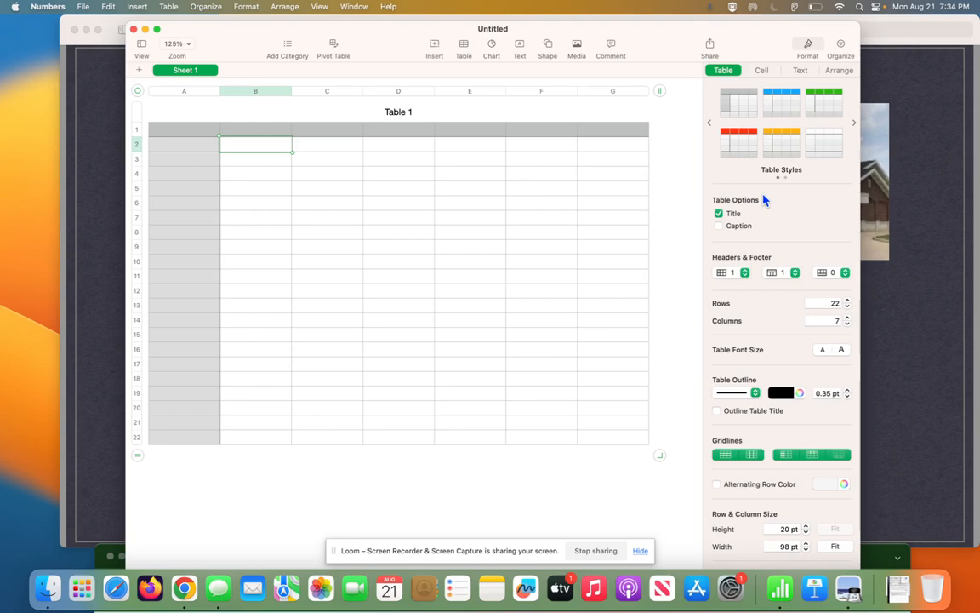
# - Apply the green table style to Table 1, then look through the Edit and Table menus
pyautogui.click(738, 118)
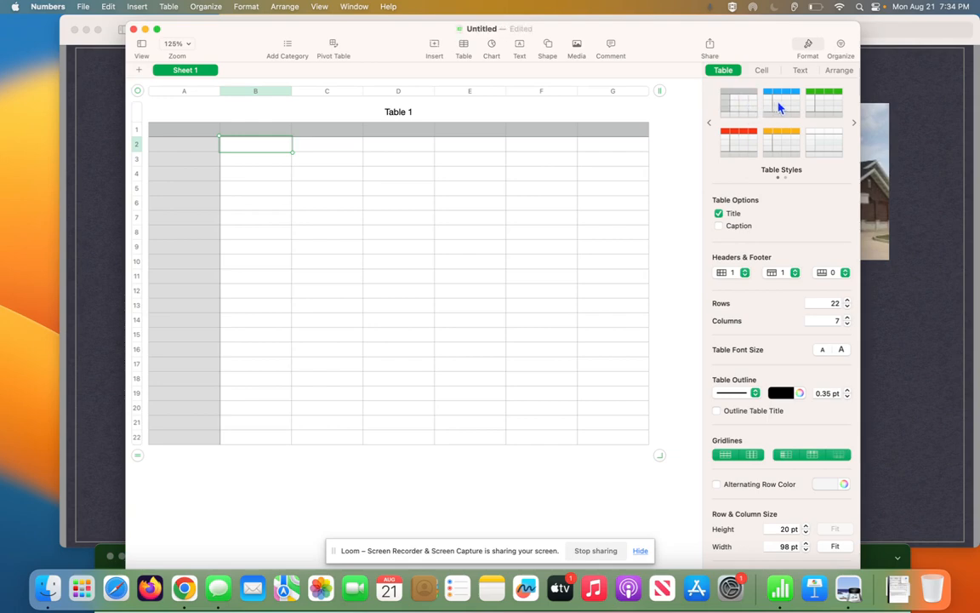
pyautogui.click(781, 106)
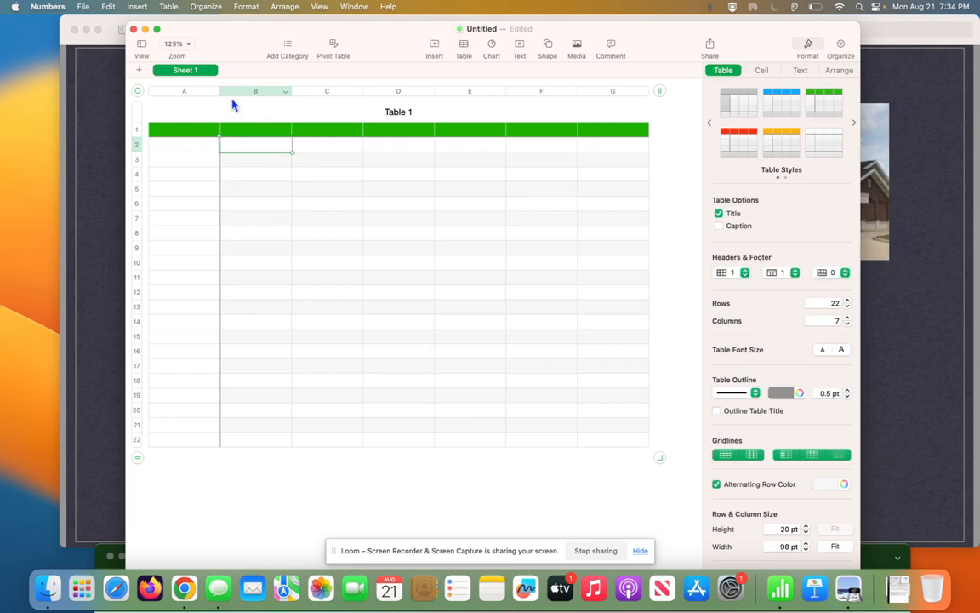
pyautogui.click(108, 7)
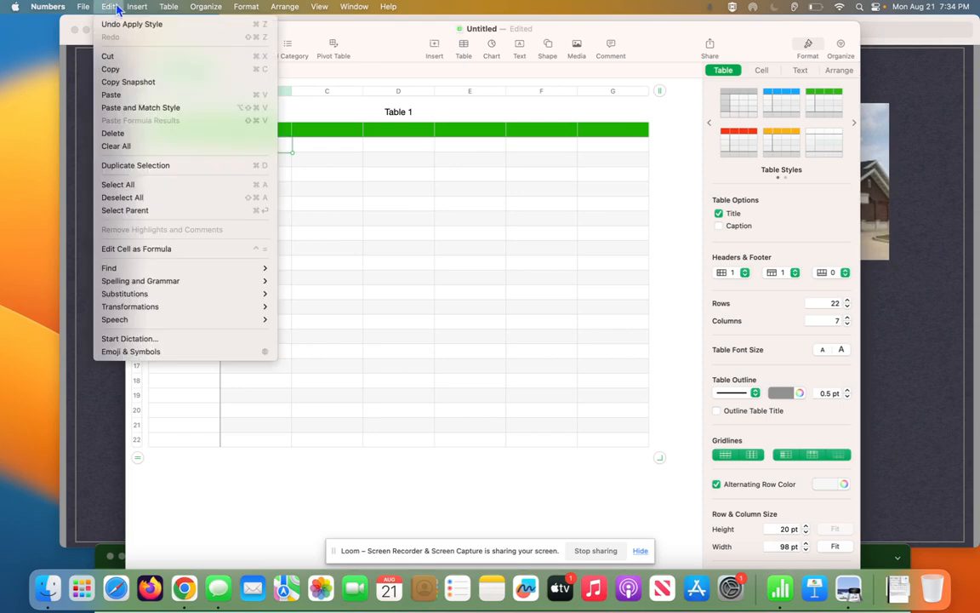
pyautogui.moveTo(128, 9)
pyautogui.moveTo(167, 12)
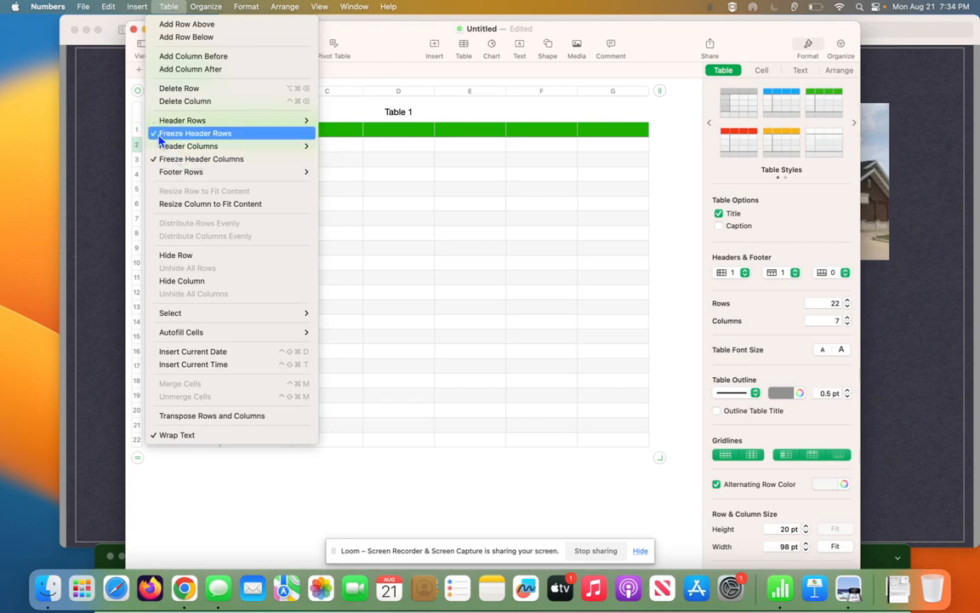
# - Close the Table menu and select header cell A1
pyautogui.click(397, 135)
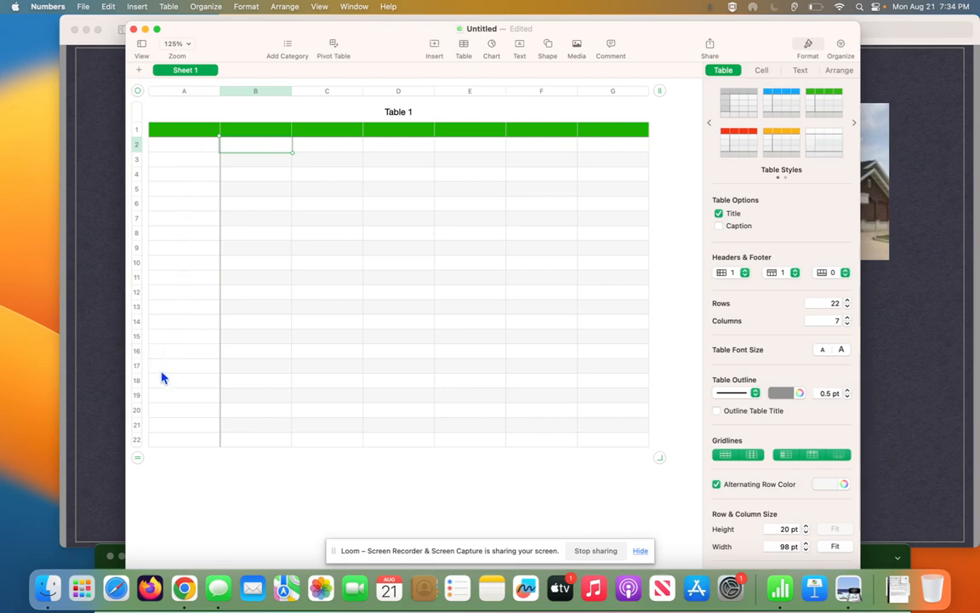
pyautogui.click(166, 134)
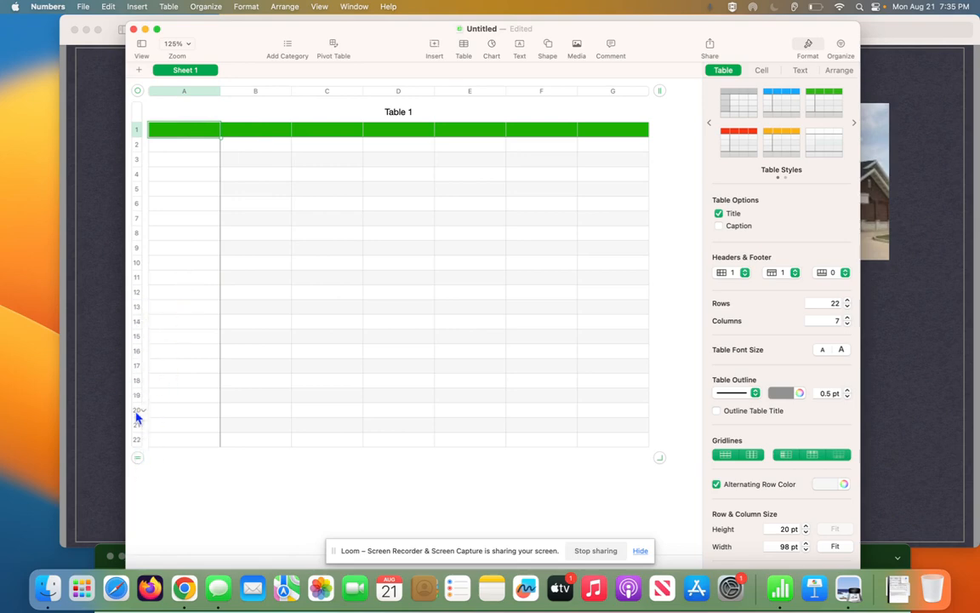
# - Add rows at the bottom of Table 1 until it reaches 31 rows, then select A1:B1
pyautogui.click(134, 462)
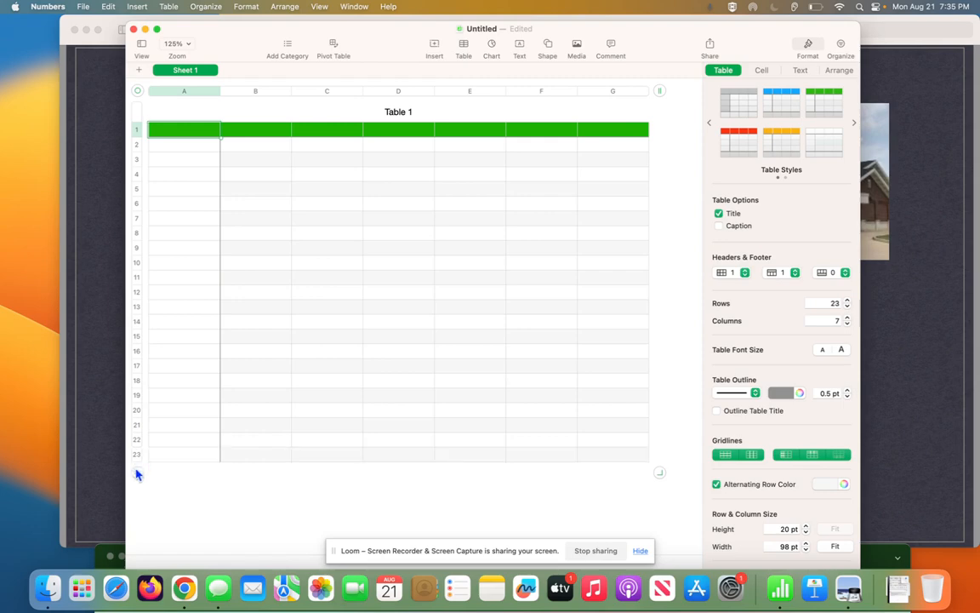
pyautogui.click(135, 470)
pyautogui.click(137, 486)
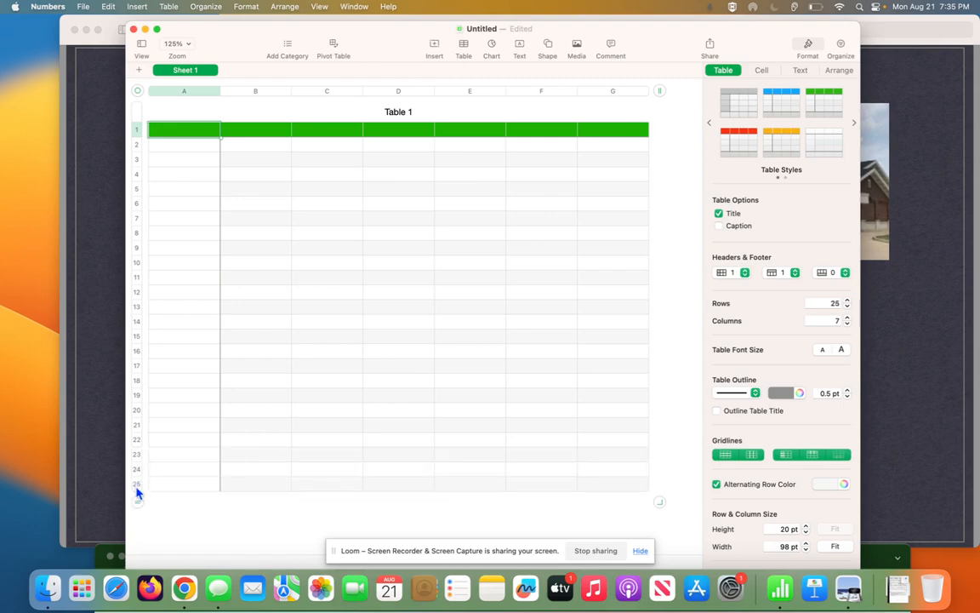
pyautogui.click(138, 501)
pyautogui.moveTo(139, 521); pyautogui.dragTo(139, 549)
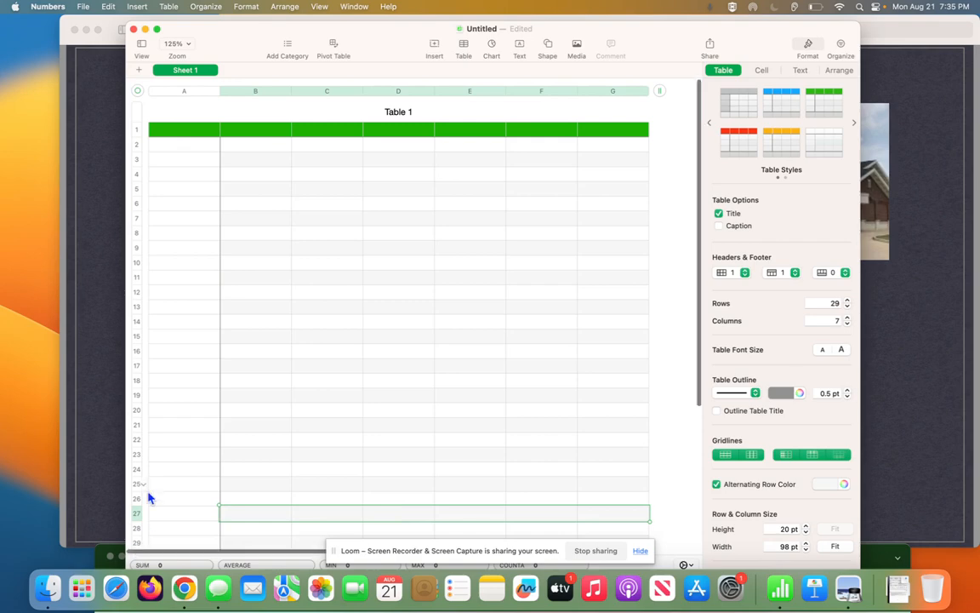
pyautogui.scroll(-2, 149, 498)
pyautogui.scroll(-2, 149, 498)
pyautogui.click(138, 509)
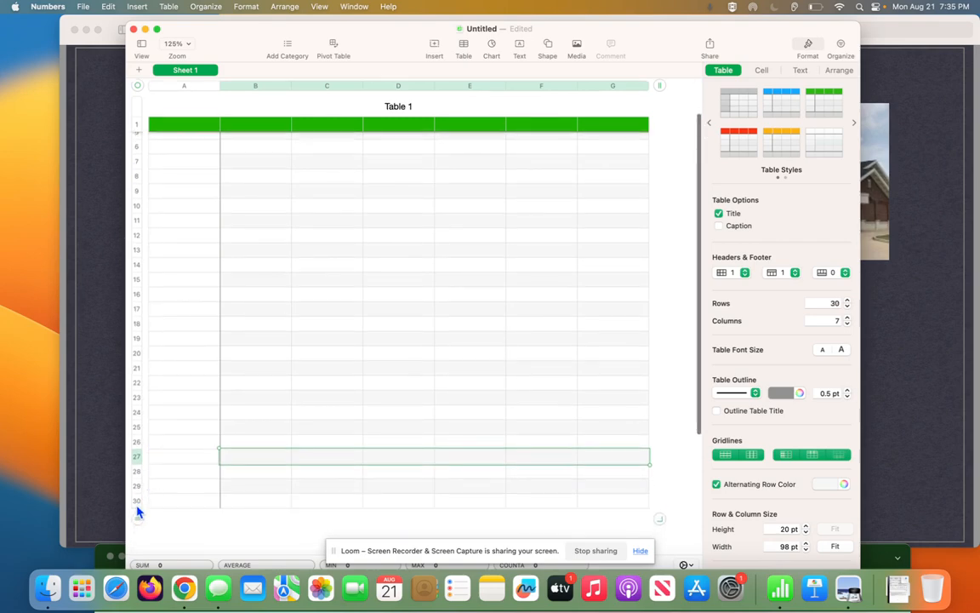
pyautogui.click(137, 511)
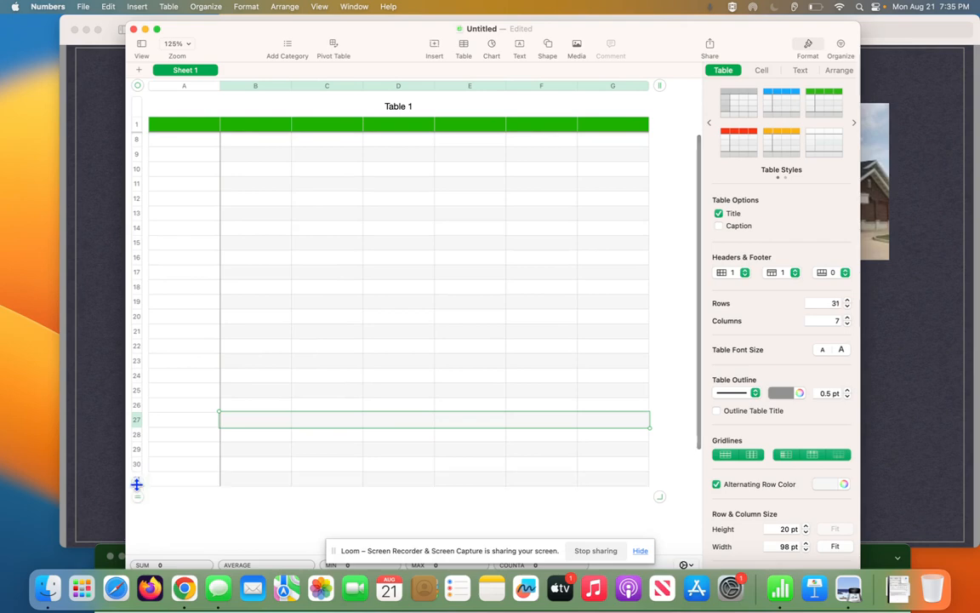
pyautogui.scroll(3, 139, 492)
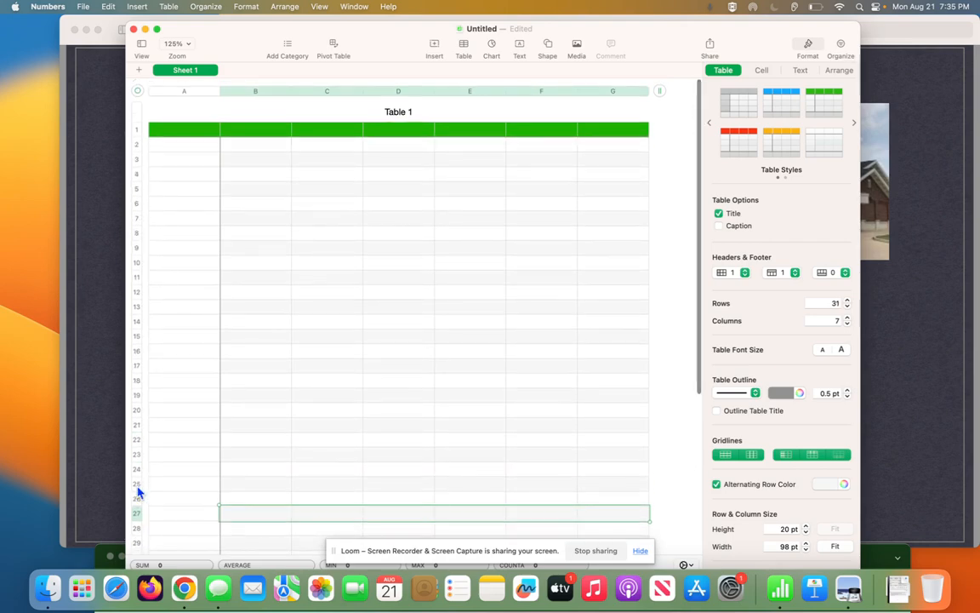
pyautogui.scroll(-5, 139, 498)
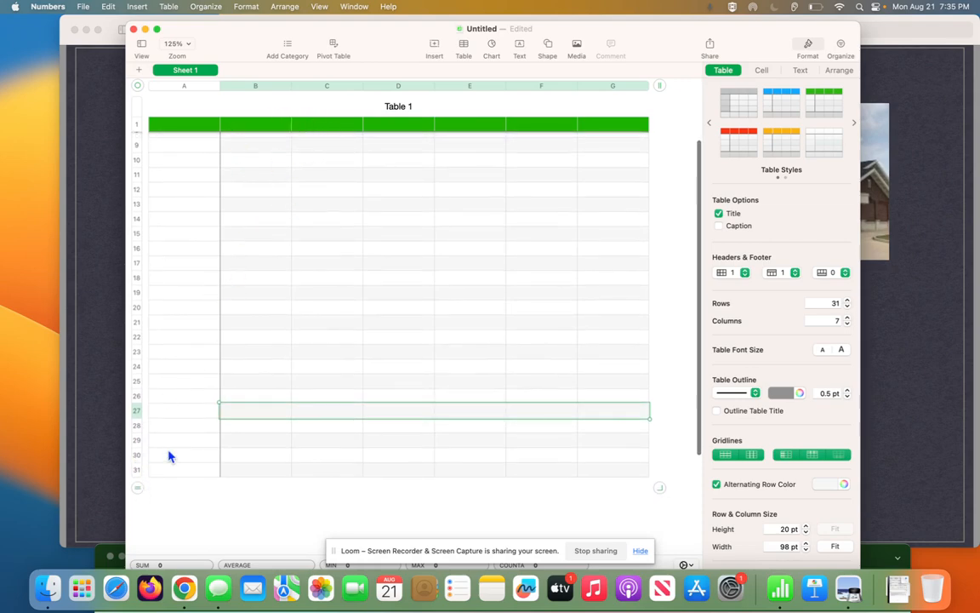
pyautogui.scroll(5, 168, 457)
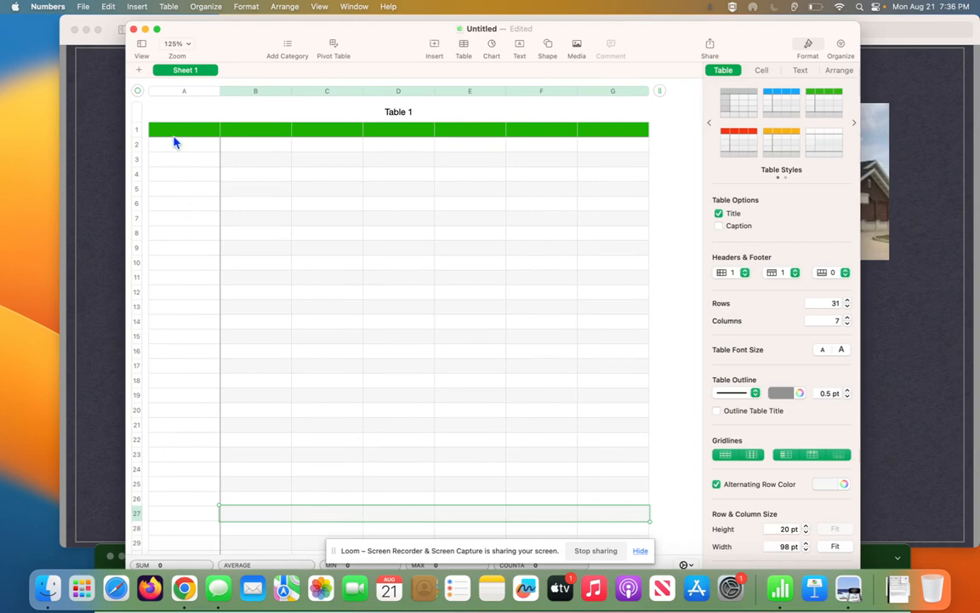
pyautogui.moveTo(227, 132); pyautogui.dragTo(216, 135)
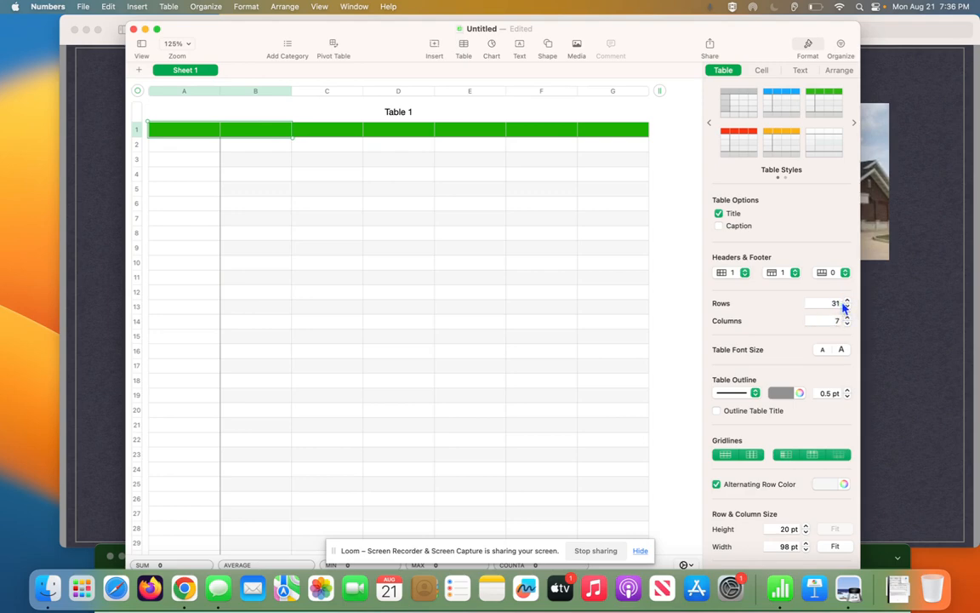
# - Set Table 1 to 100 rows and 10 columns
pyautogui.scroll(-3, 316, 423)
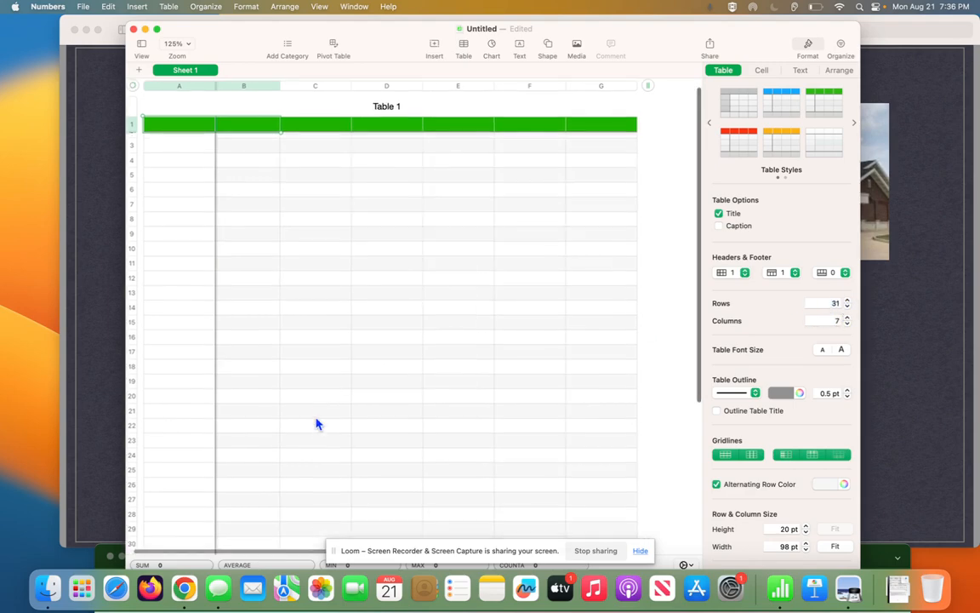
pyautogui.click(831, 302)
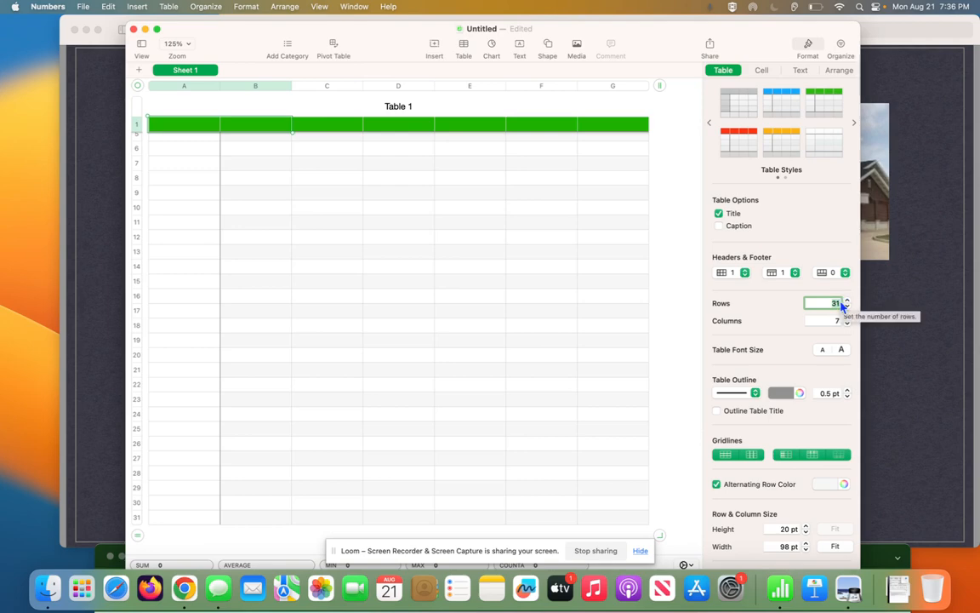
pyautogui.write('1')
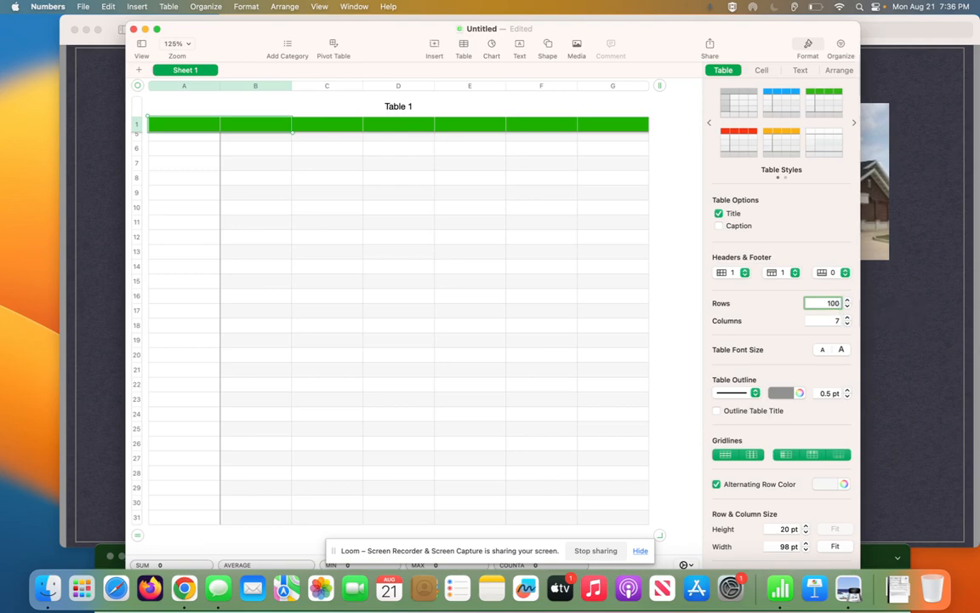
pyautogui.click(819, 317)
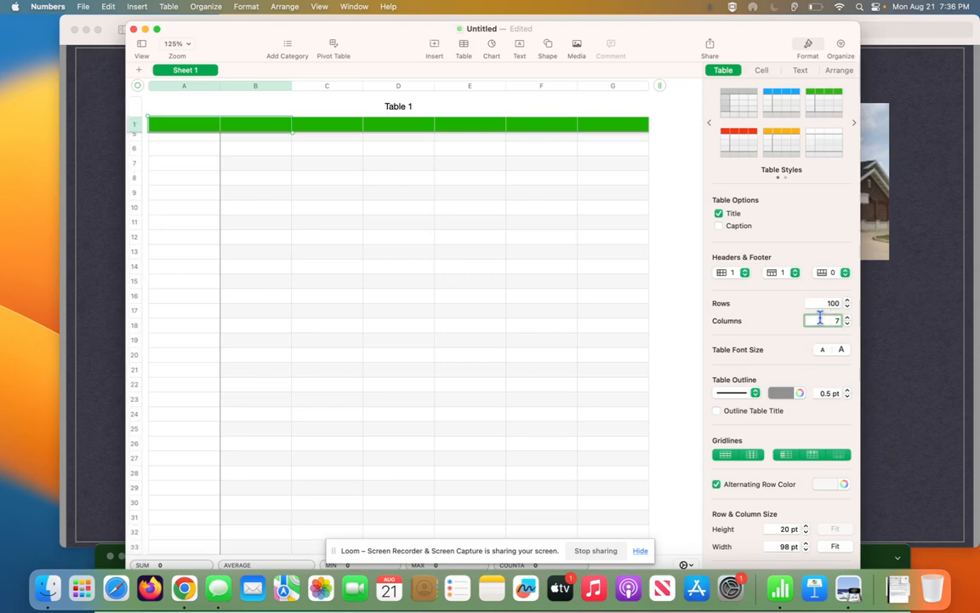
pyautogui.scroll(3, 510, 390)
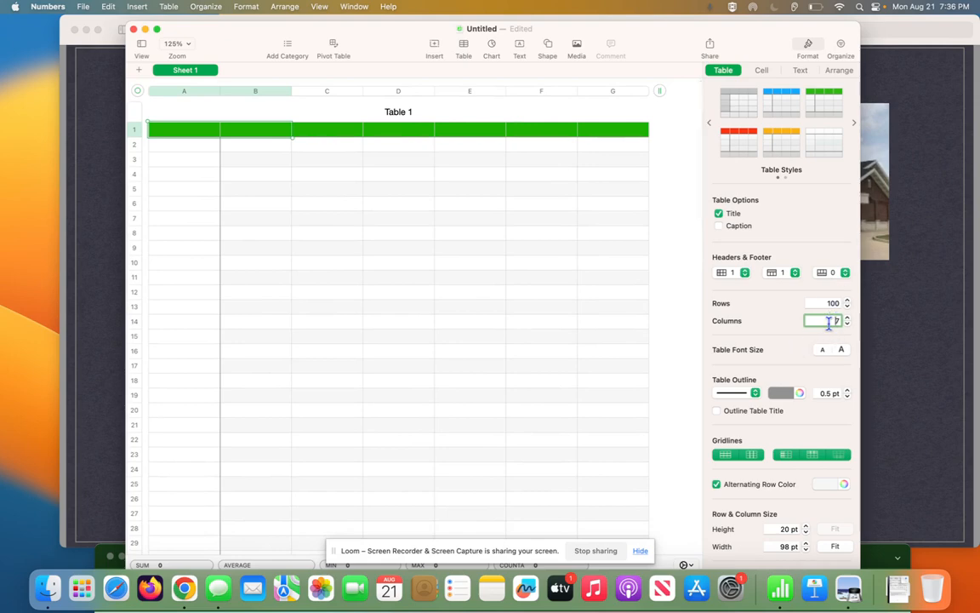
pyautogui.write('10')
pyautogui.click(640, 366)
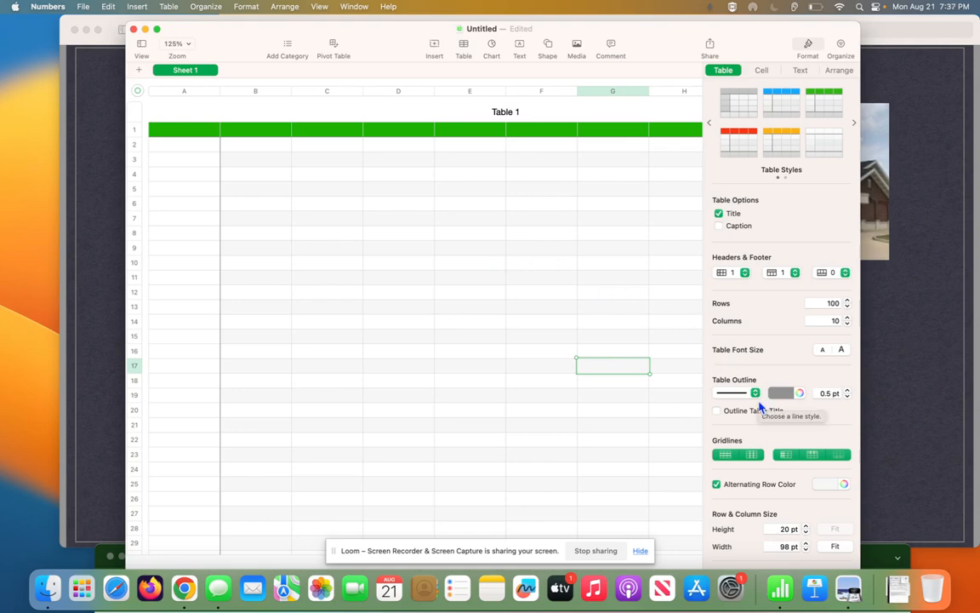
# - Adjust the row height to 21 pt
pyautogui.click(806, 533)
pyautogui.click(805, 534)
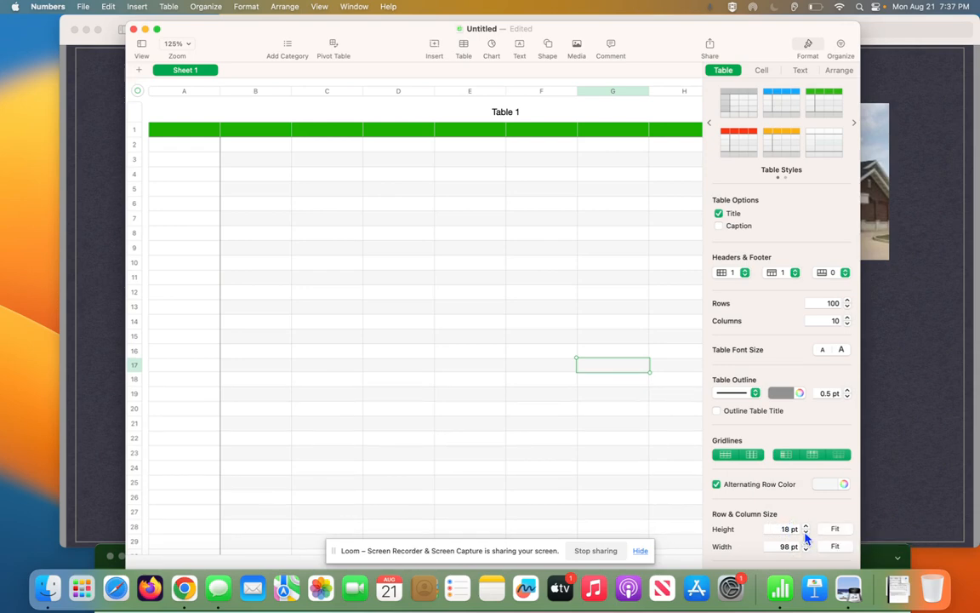
pyautogui.click(806, 533)
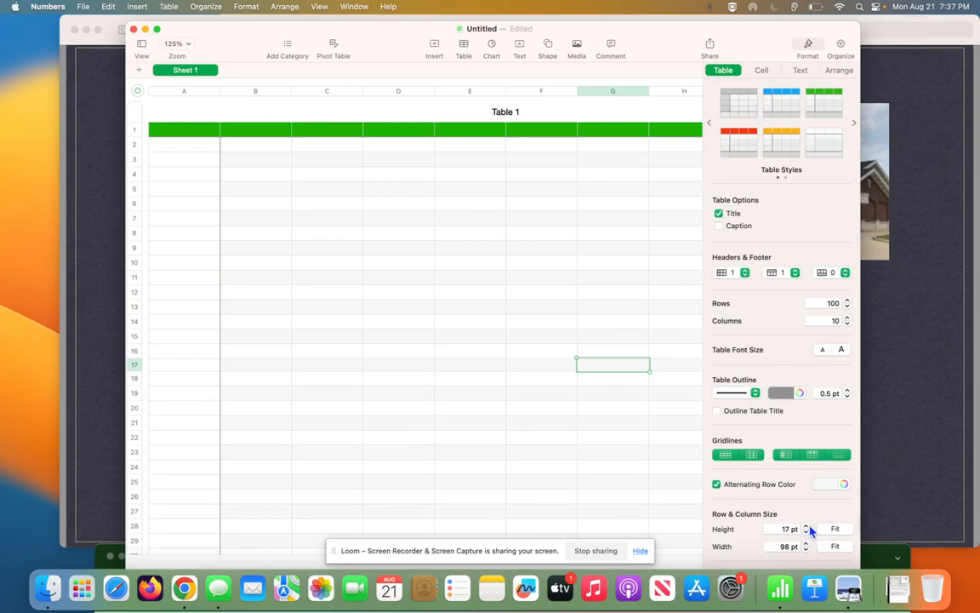
pyautogui.click(807, 527)
pyautogui.click(807, 527)
pyautogui.click(807, 527)
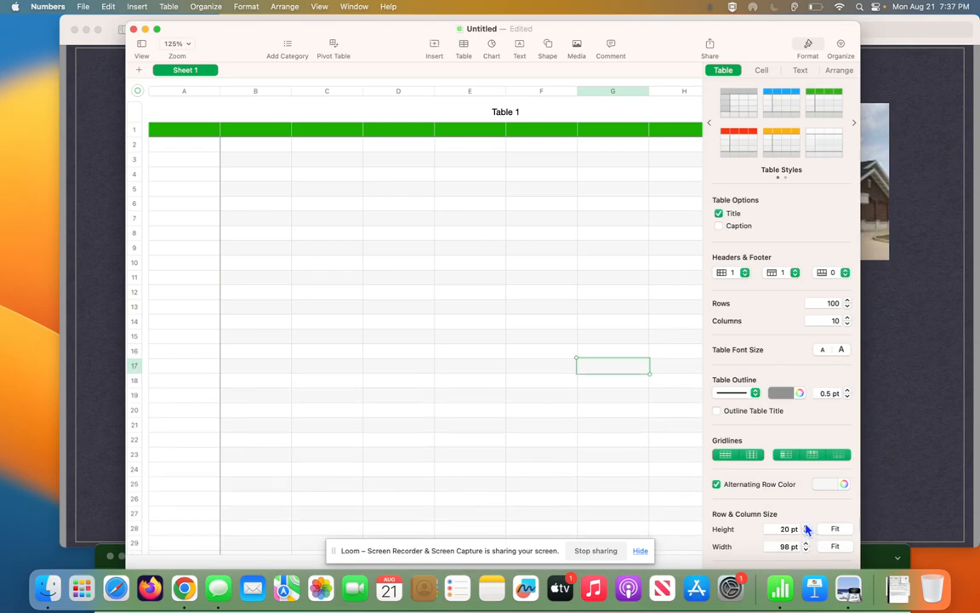
pyautogui.click(807, 527)
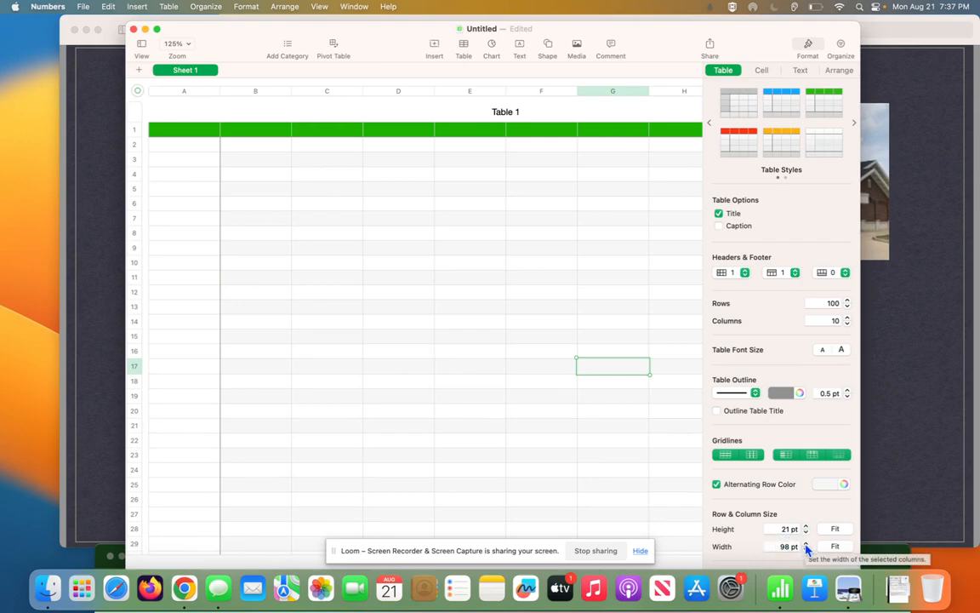
# - Give cell C3 the red 3 pt preset border from Border Styles
pyautogui.click(763, 71)
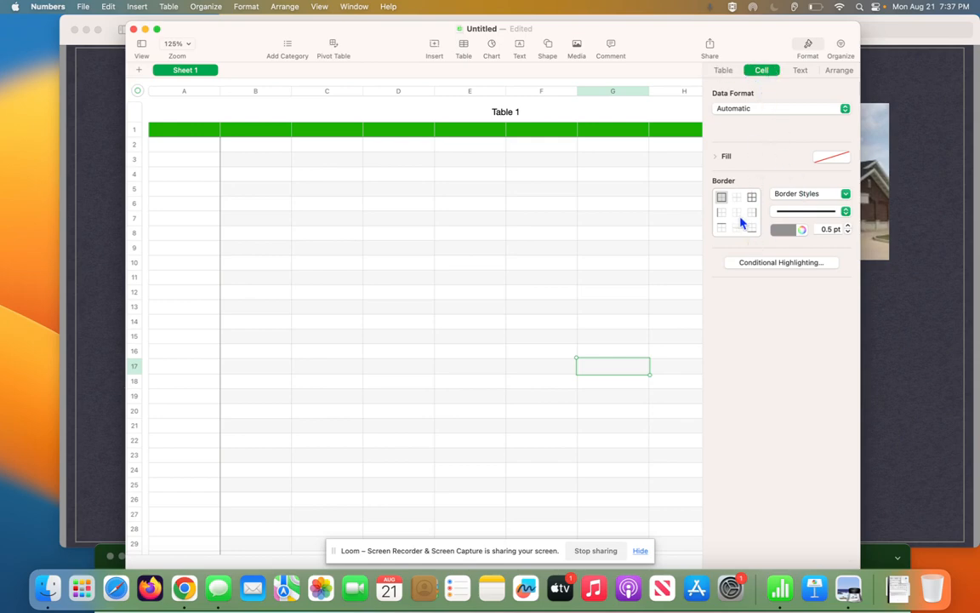
pyautogui.click(325, 164)
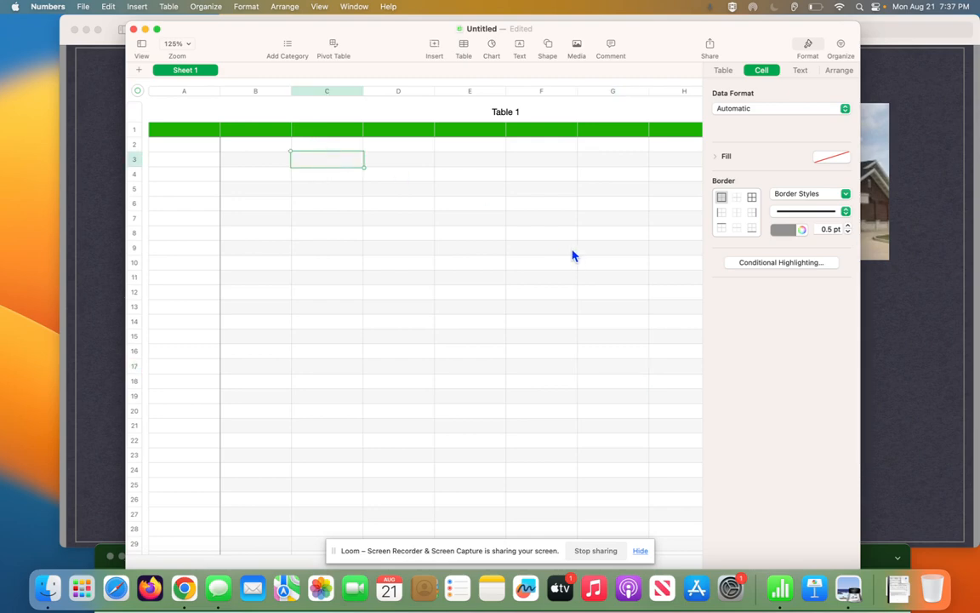
pyautogui.click(790, 231)
pyautogui.click(802, 261)
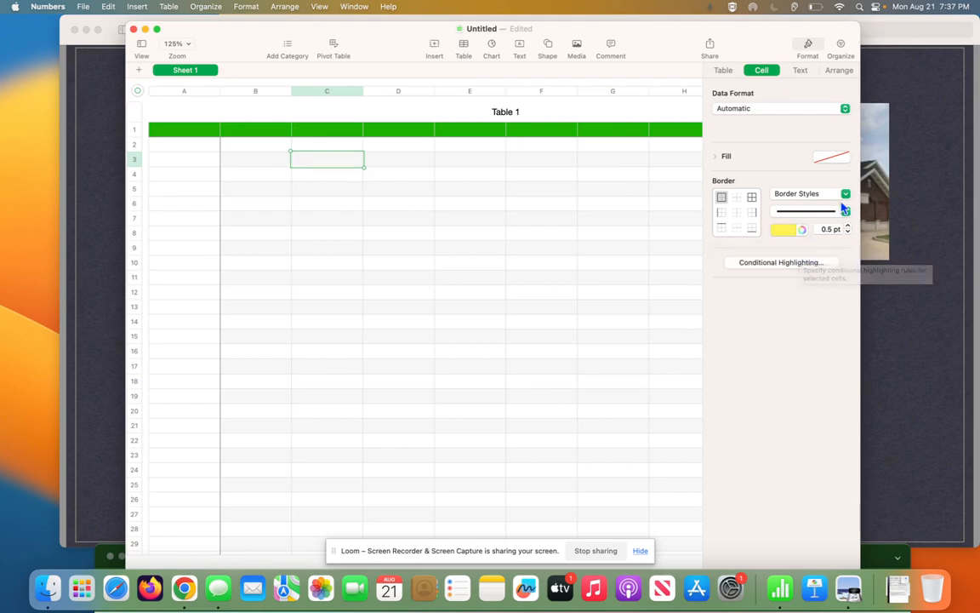
pyautogui.click(846, 212)
pyautogui.click(826, 226)
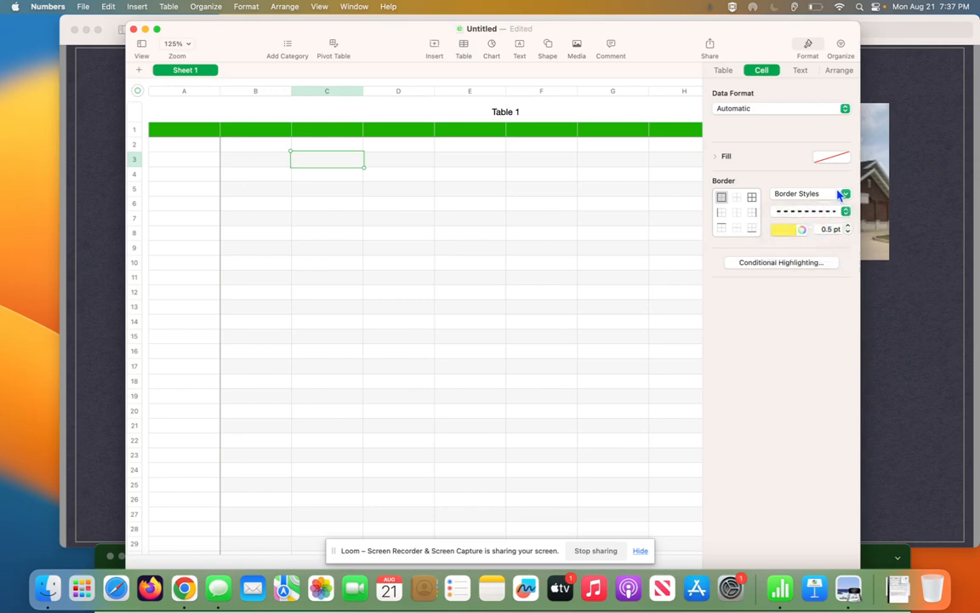
pyautogui.click(846, 194)
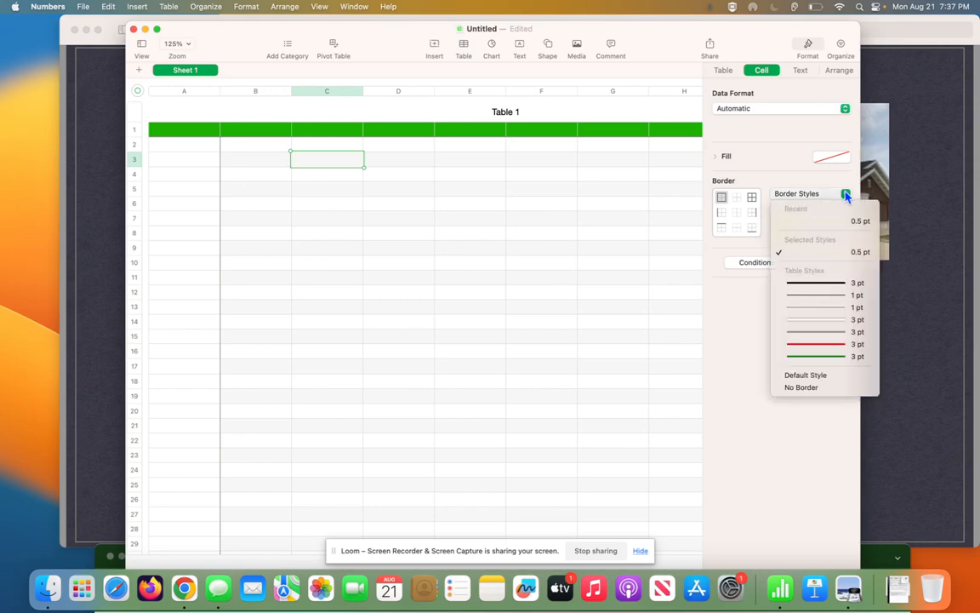
pyautogui.click(804, 345)
pyautogui.click(438, 224)
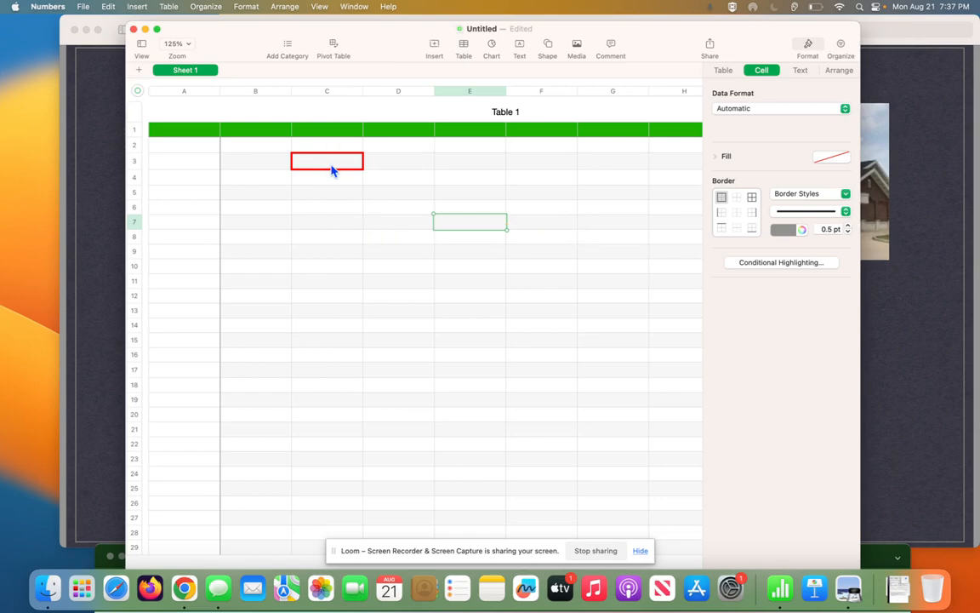
pyautogui.click(800, 71)
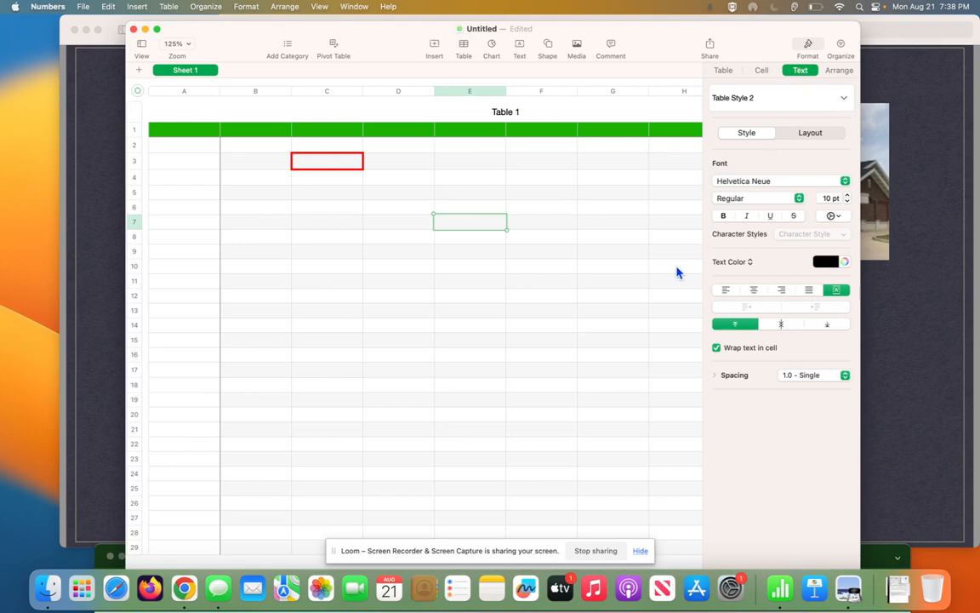
# - Enter 'Sample' in C4 and set its font to Arial Black
pyautogui.click(339, 183)
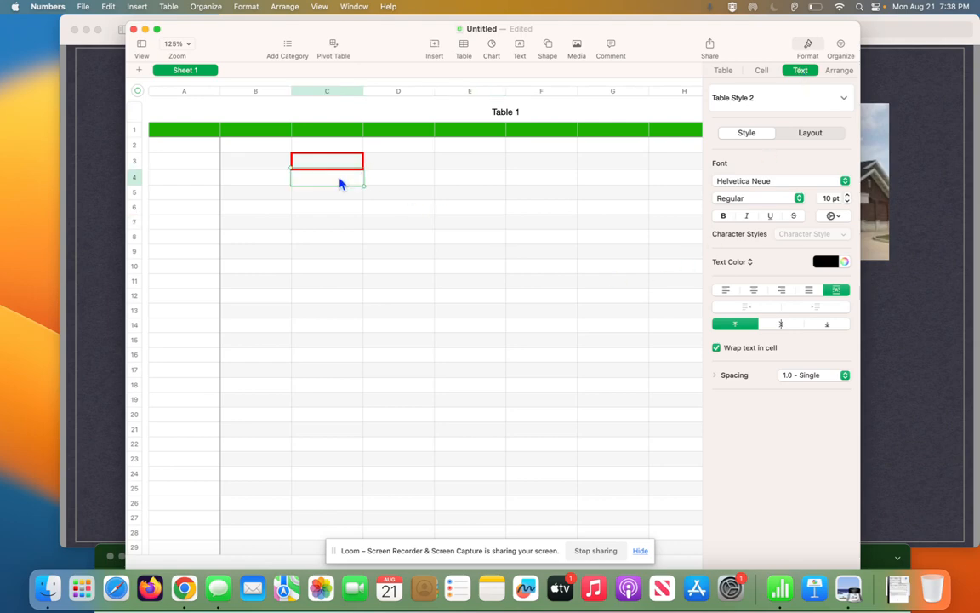
pyautogui.write('s')
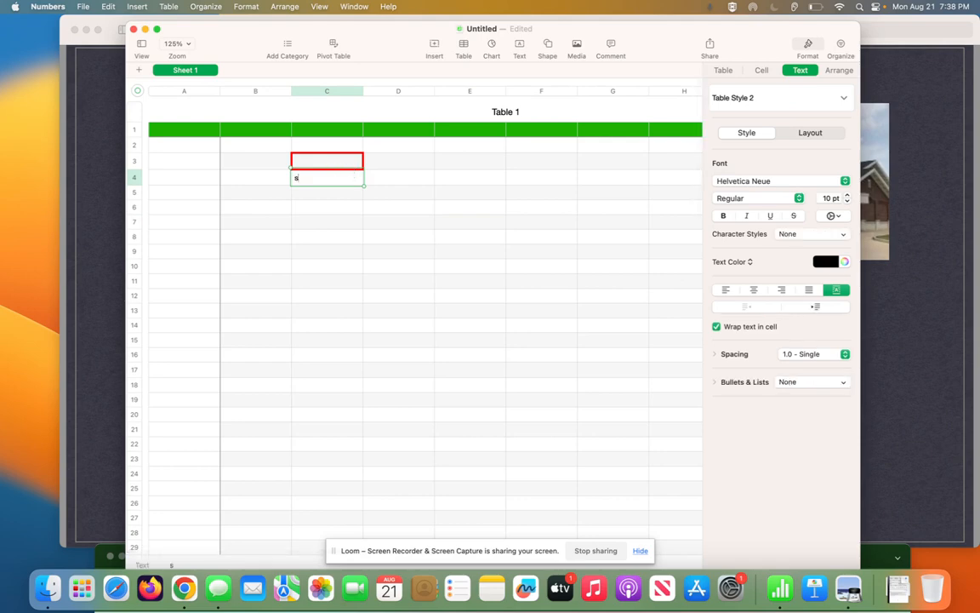
pyautogui.write('ample')
pyautogui.click(308, 190)
pyautogui.moveTo(328, 177); pyautogui.dragTo(273, 163)
pyautogui.click(797, 185)
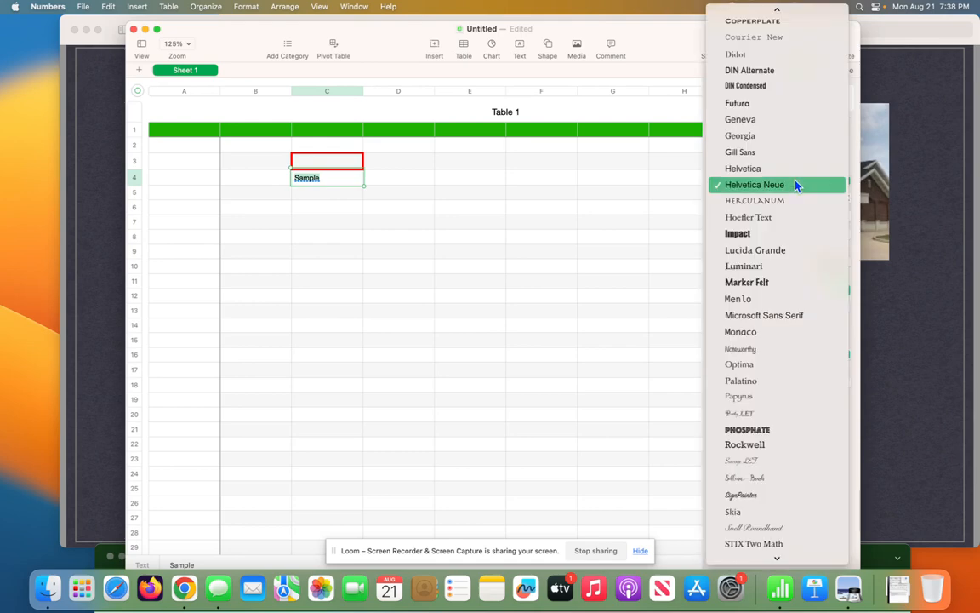
pyautogui.click(772, 124)
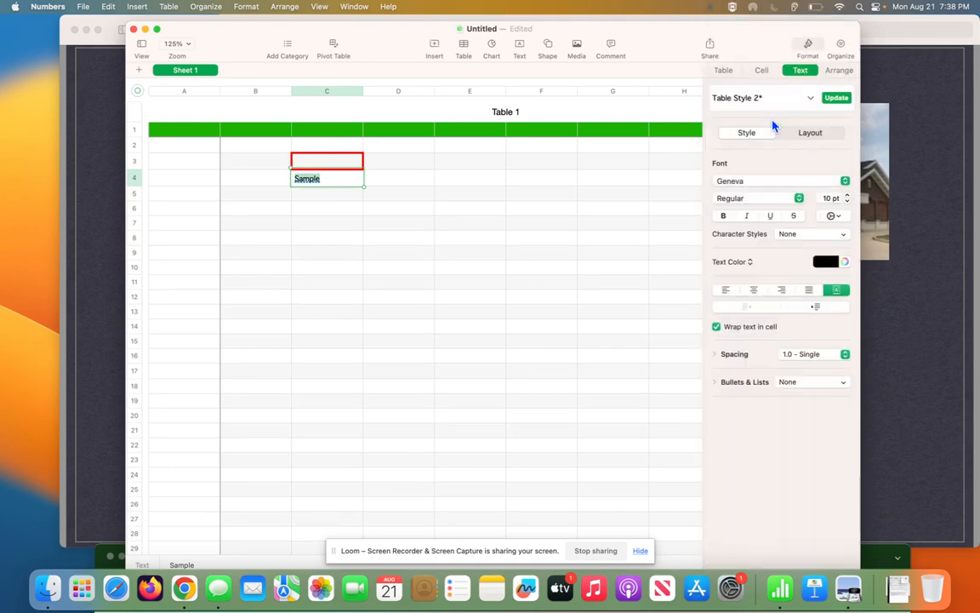
pyautogui.click(751, 182)
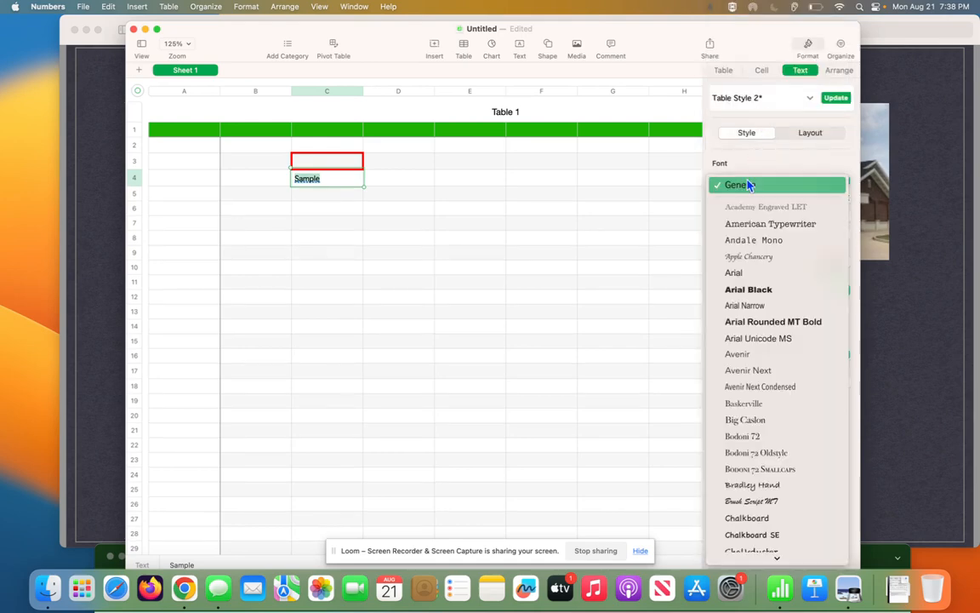
pyautogui.click(731, 290)
pyautogui.click(330, 204)
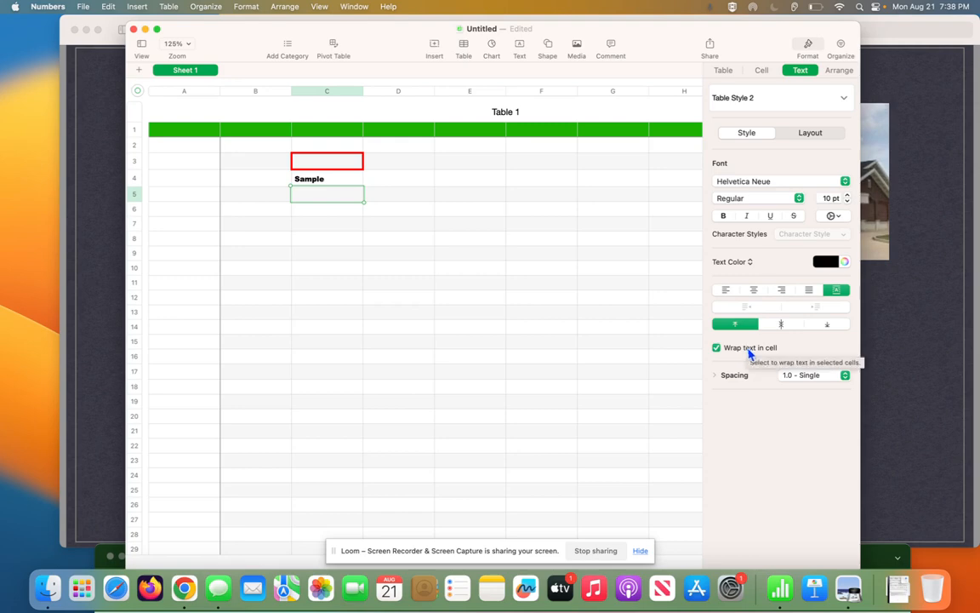
# - Append ' for this example' to C4's text so it reads 'Sample for this example'
pyautogui.click(333, 181)
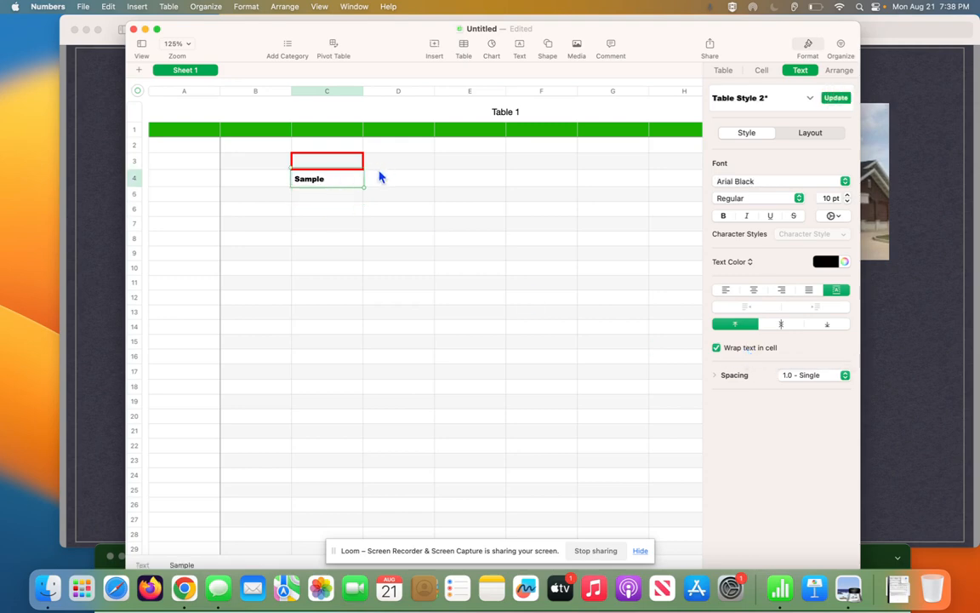
pyautogui.click(336, 179)
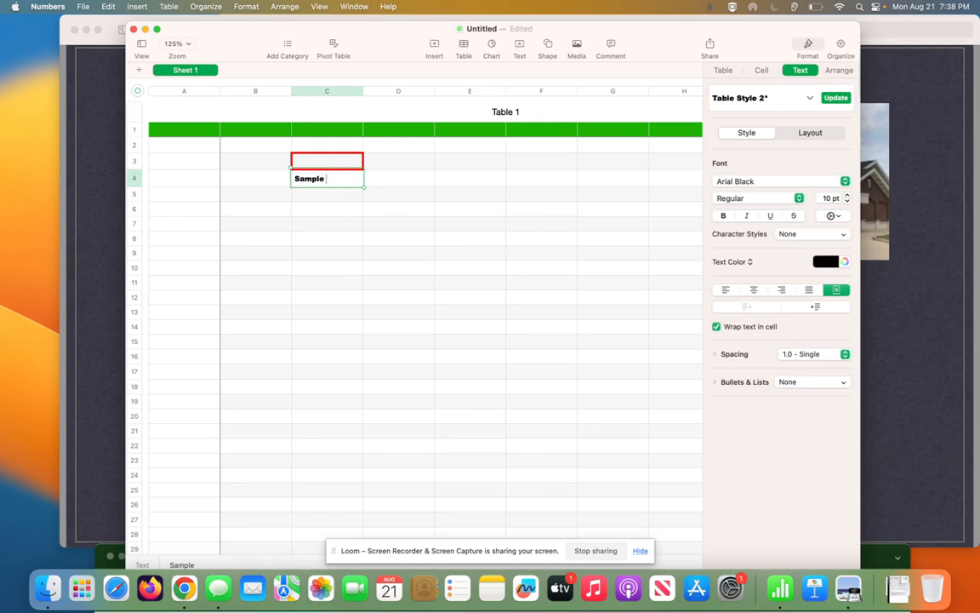
pyautogui.write('for this e')
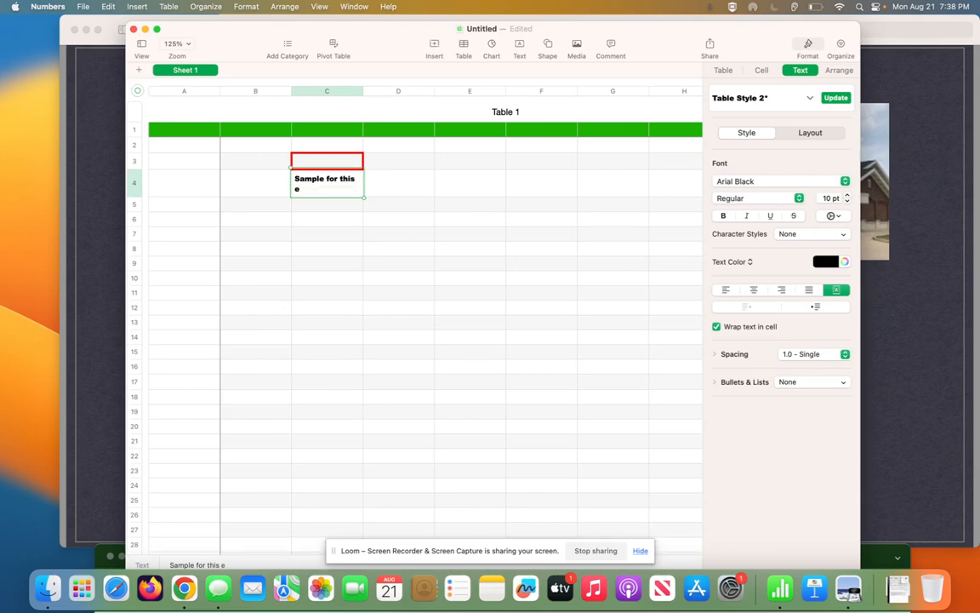
pyautogui.write('xample')
pyautogui.press('Return')
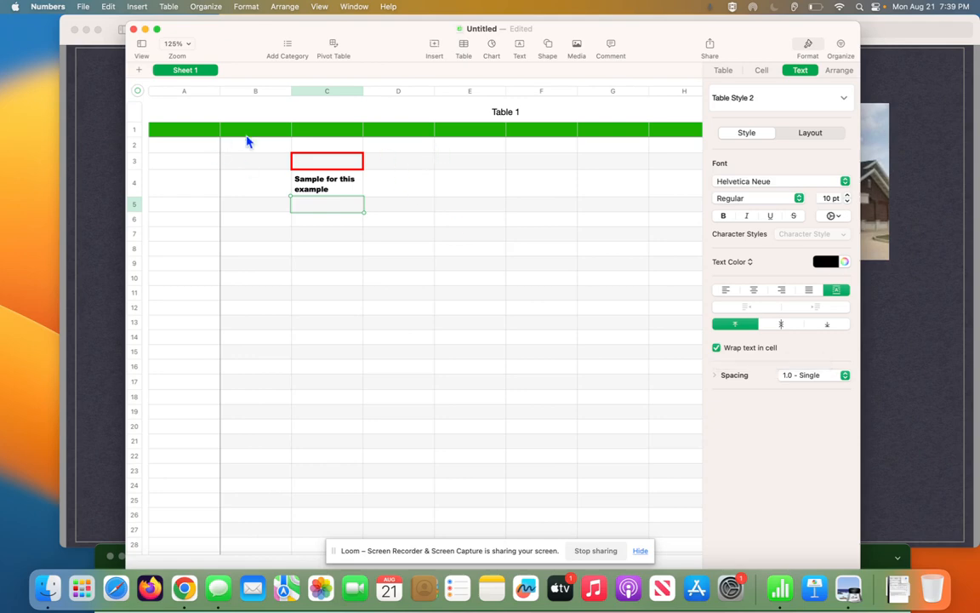
# - Turn off wrapping in B7, enter 'This is an example of what', and put 'This' in C7
pyautogui.click(251, 238)
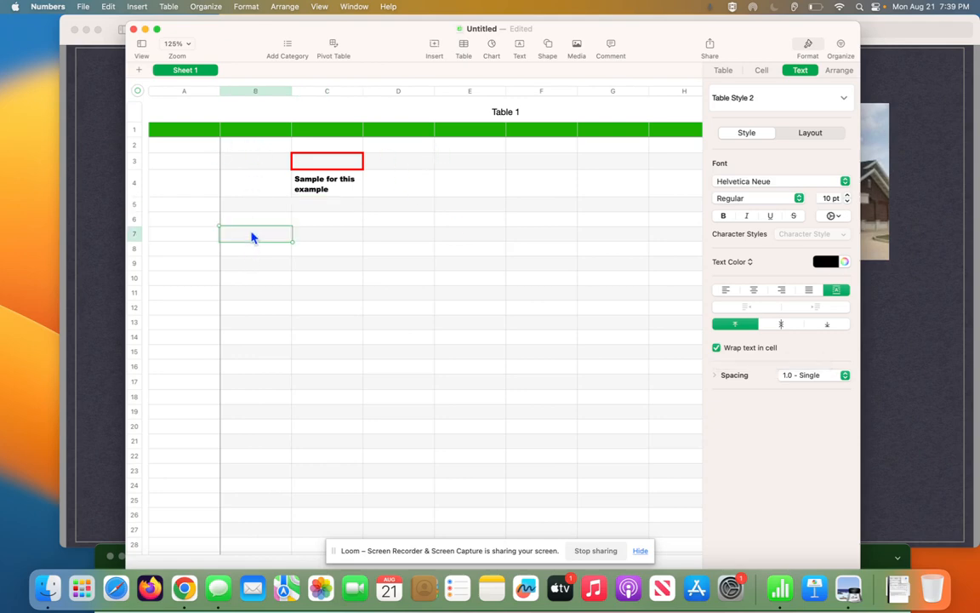
pyautogui.click(716, 348)
pyautogui.write('This')
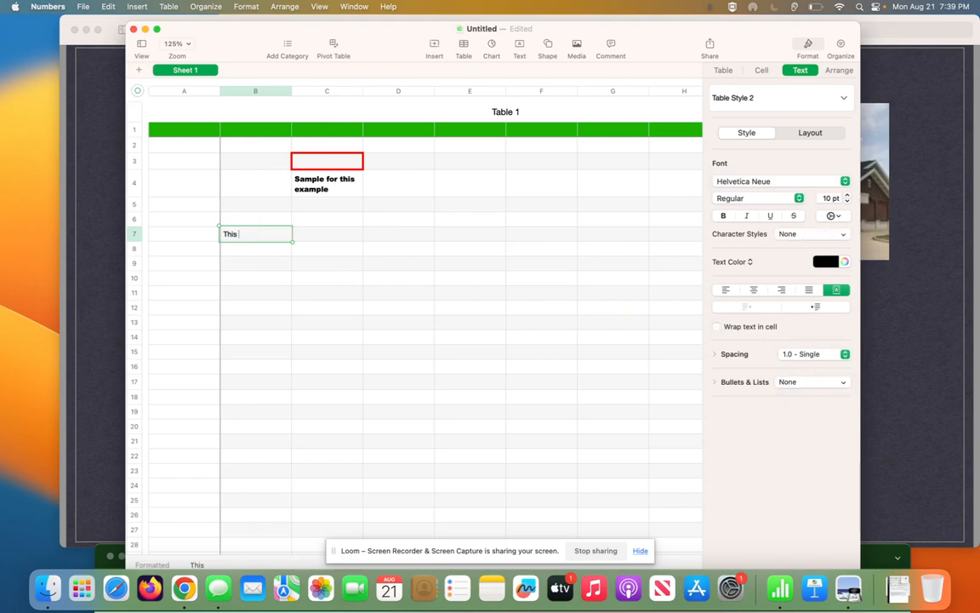
pyautogui.write(' is an example of what')
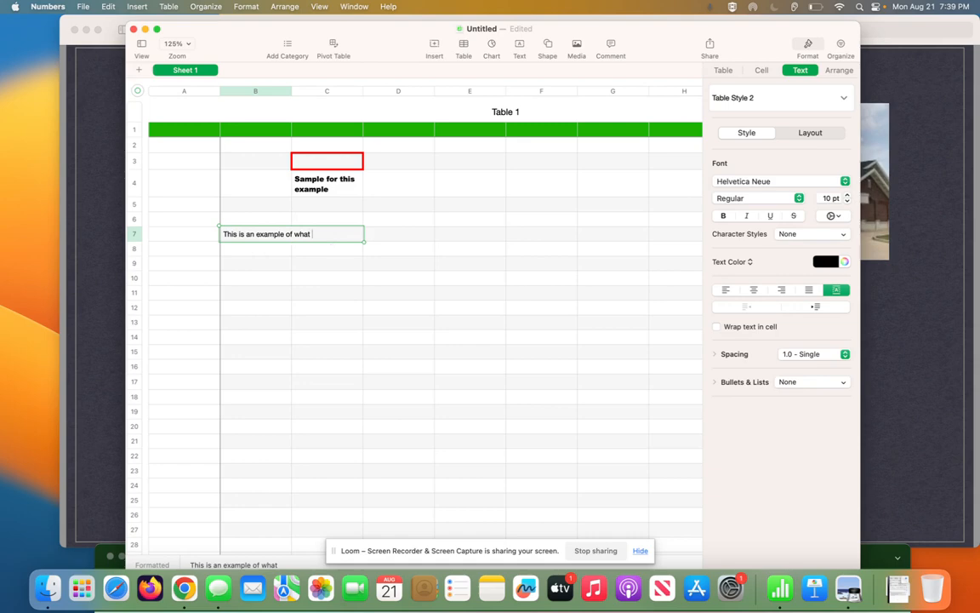
pyautogui.click(332, 250)
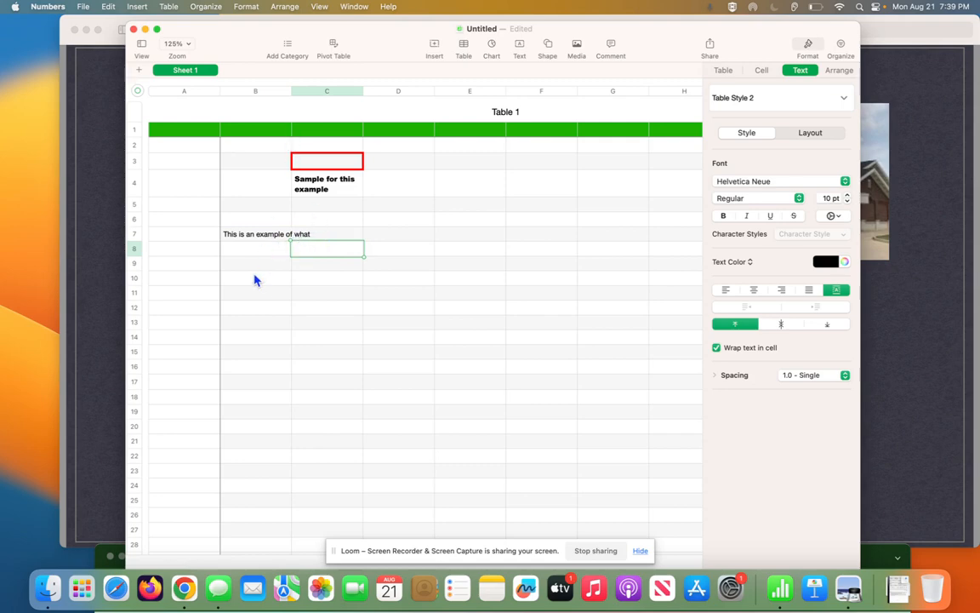
pyautogui.click(308, 235)
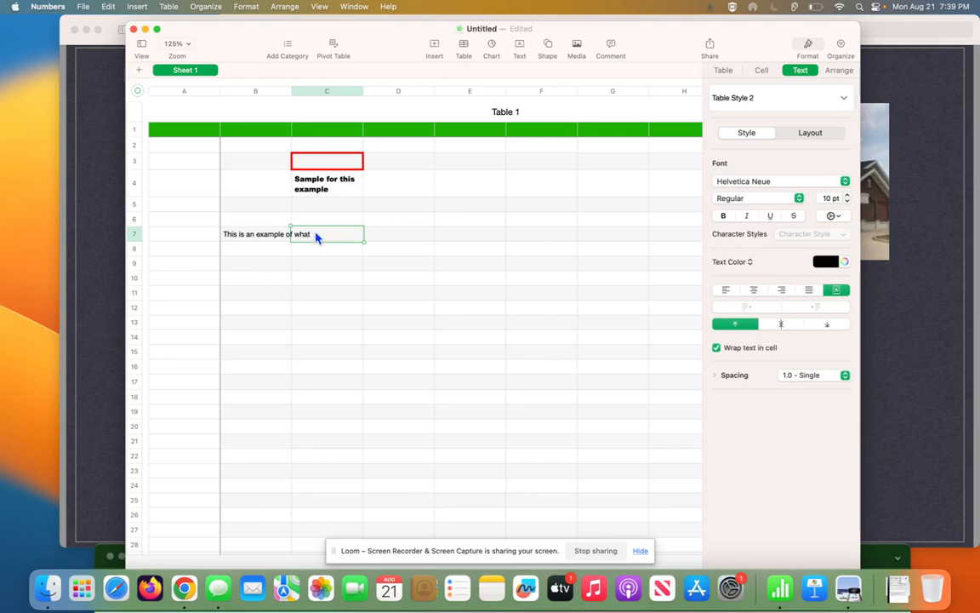
pyautogui.write('this')
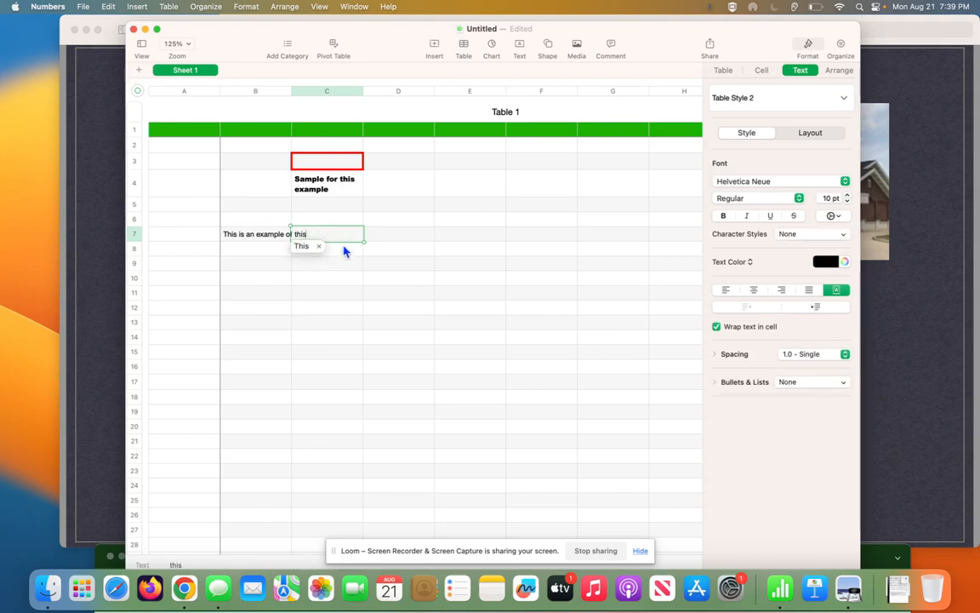
pyautogui.click(324, 266)
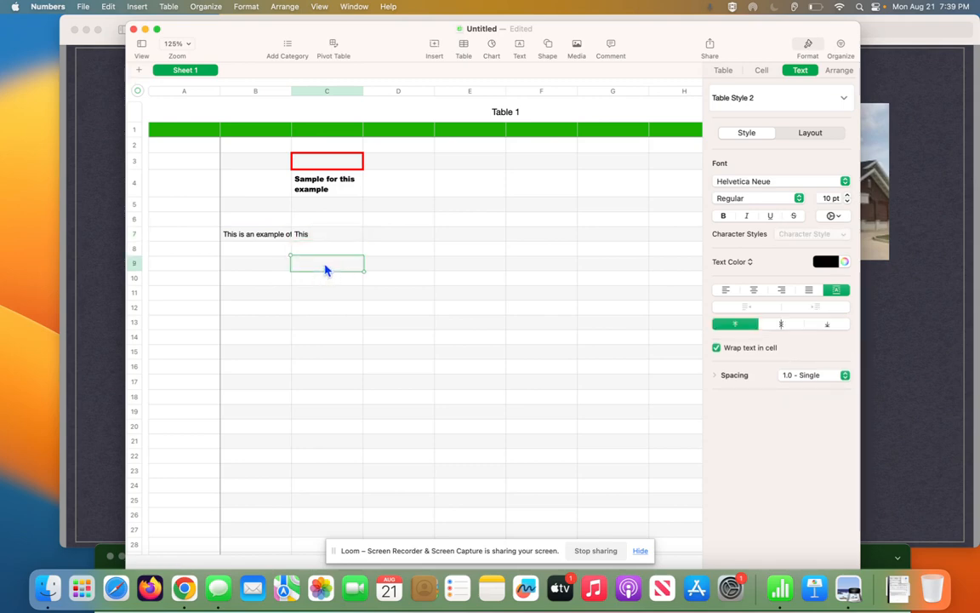
# - Auto-fit column B to show B7's full sentence, then view Table 1's Arrange settings
pyautogui.doubleClick(290, 90)
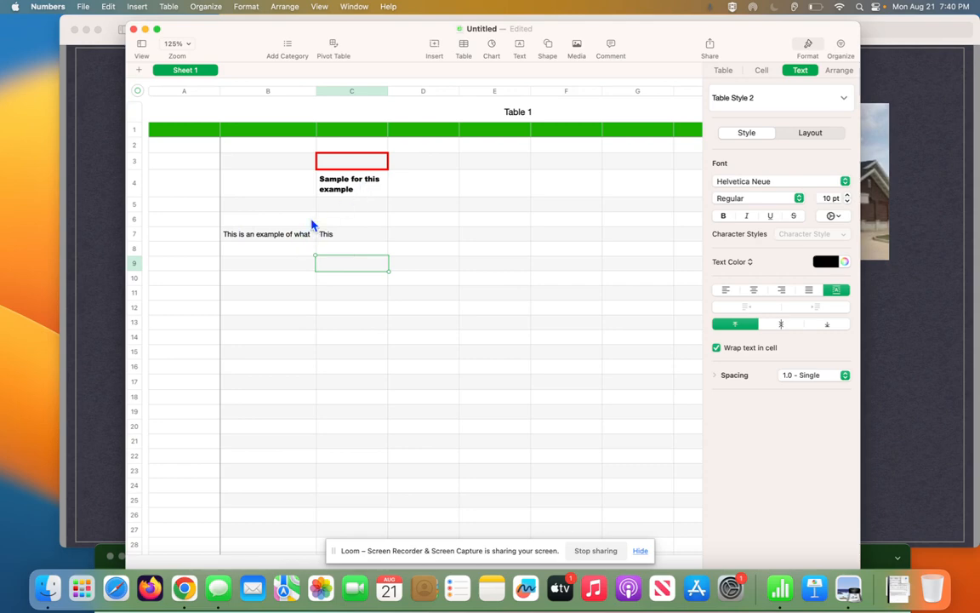
pyautogui.click(348, 192)
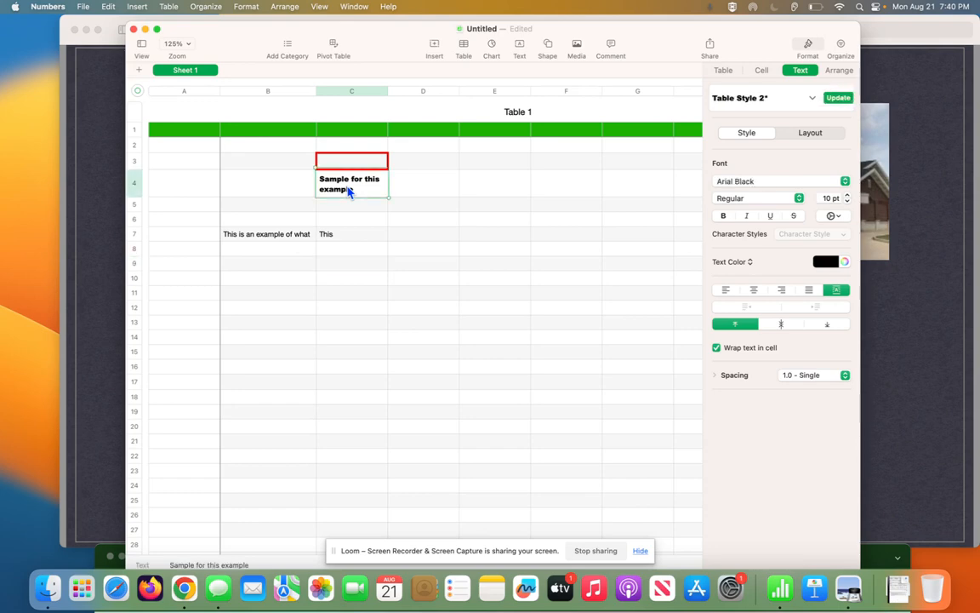
pyautogui.click(275, 237)
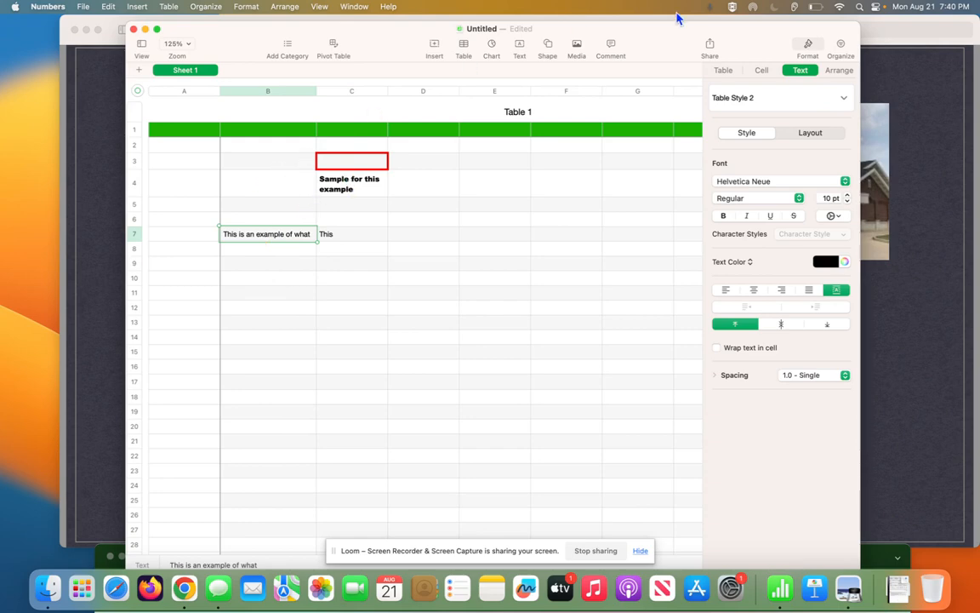
pyautogui.click(839, 71)
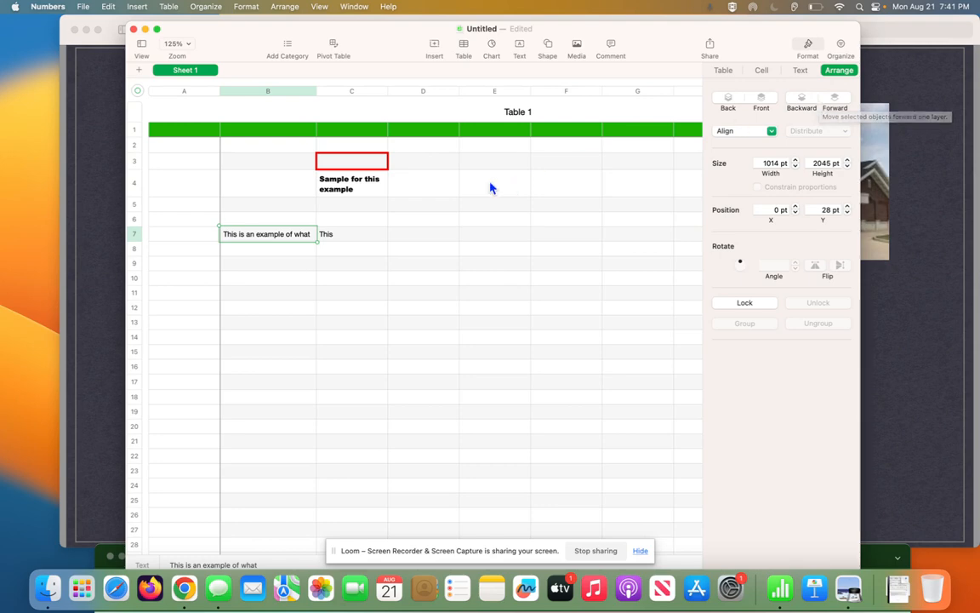
# - Select cell C4, then lock the table and unlock it again
pyautogui.click(377, 194)
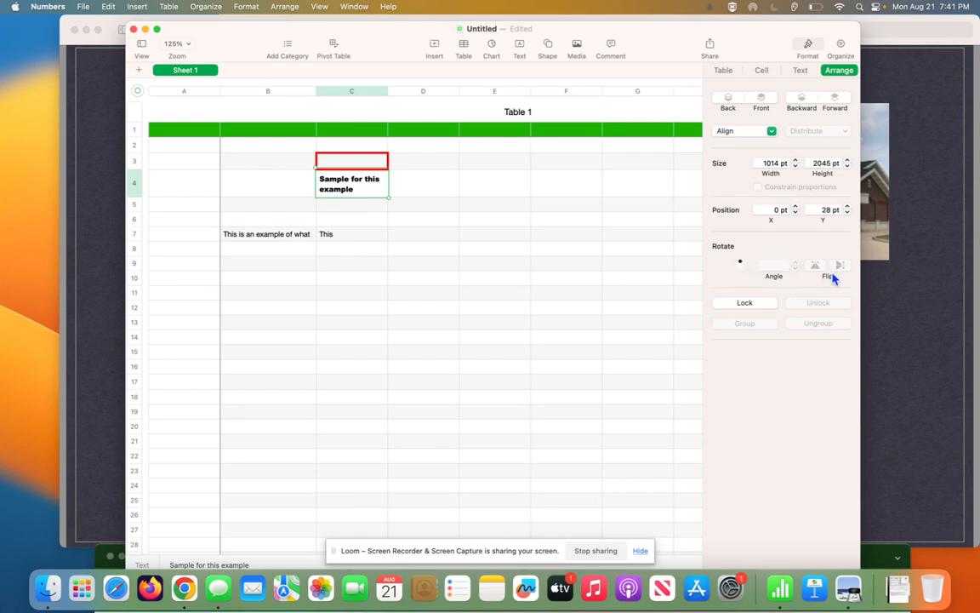
pyautogui.click(746, 303)
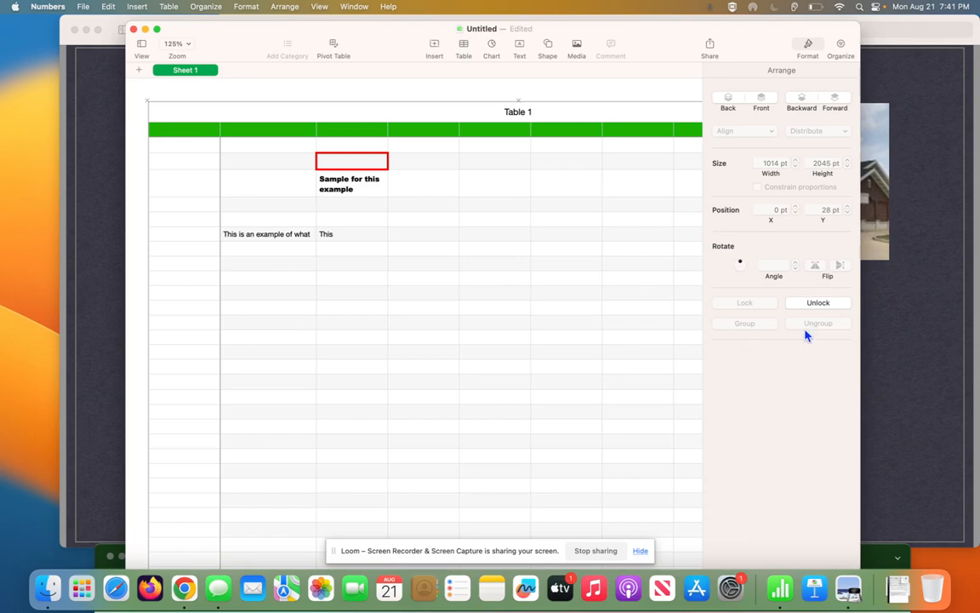
pyautogui.click(818, 303)
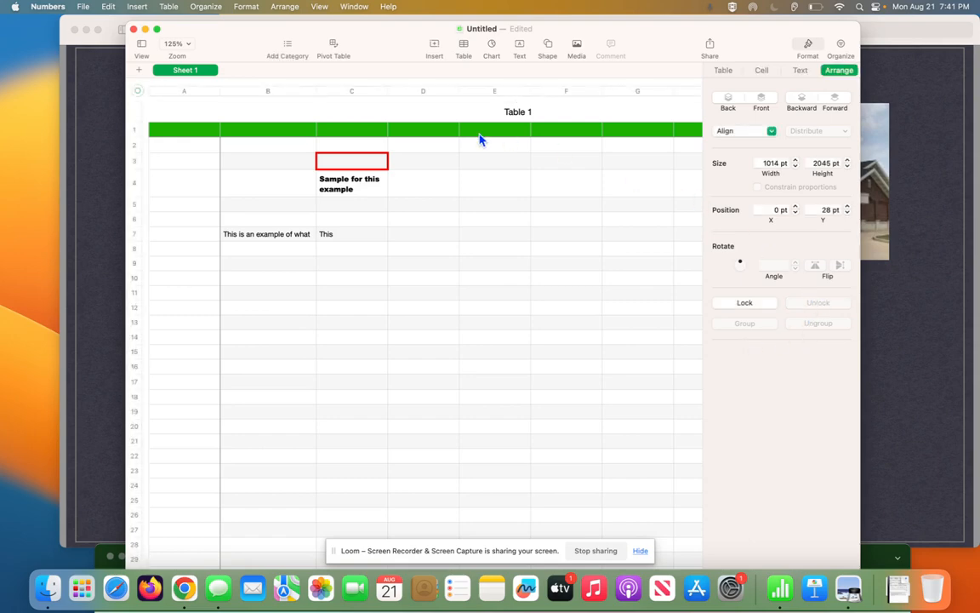
# - Widen the table by one point to 1015 pt and show the Table style and options settings
pyautogui.click(795, 161)
pyautogui.click(803, 75)
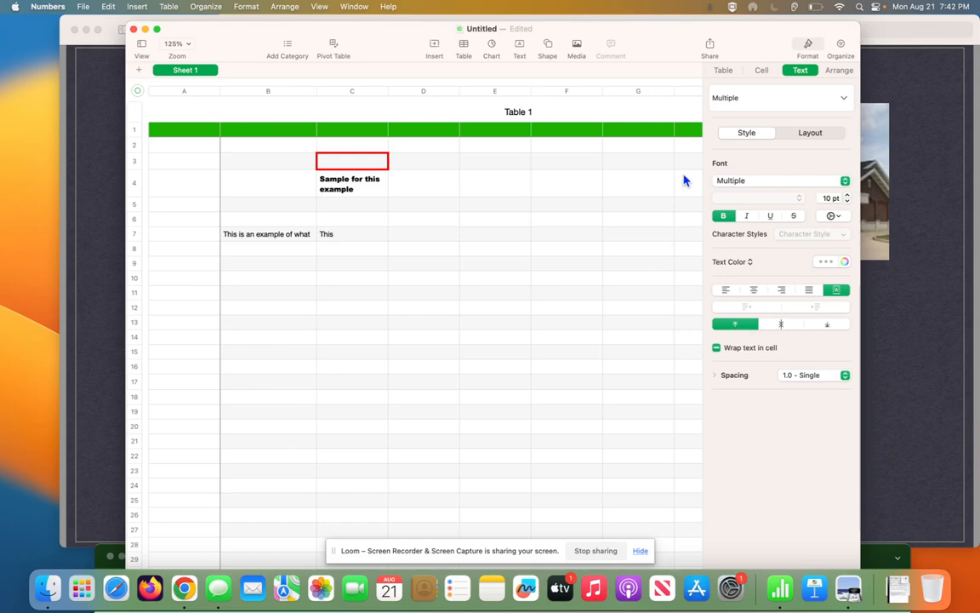
pyautogui.click(728, 71)
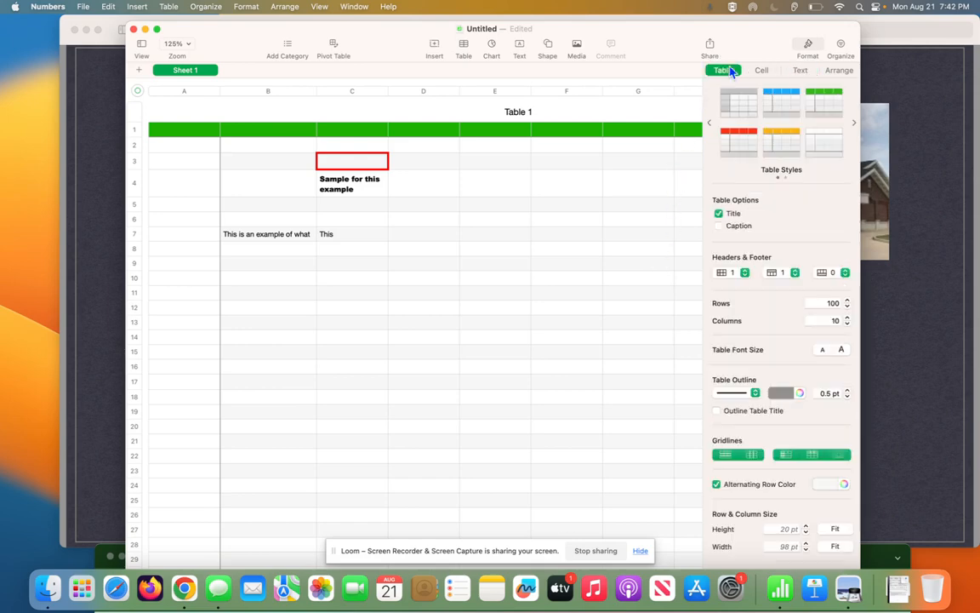